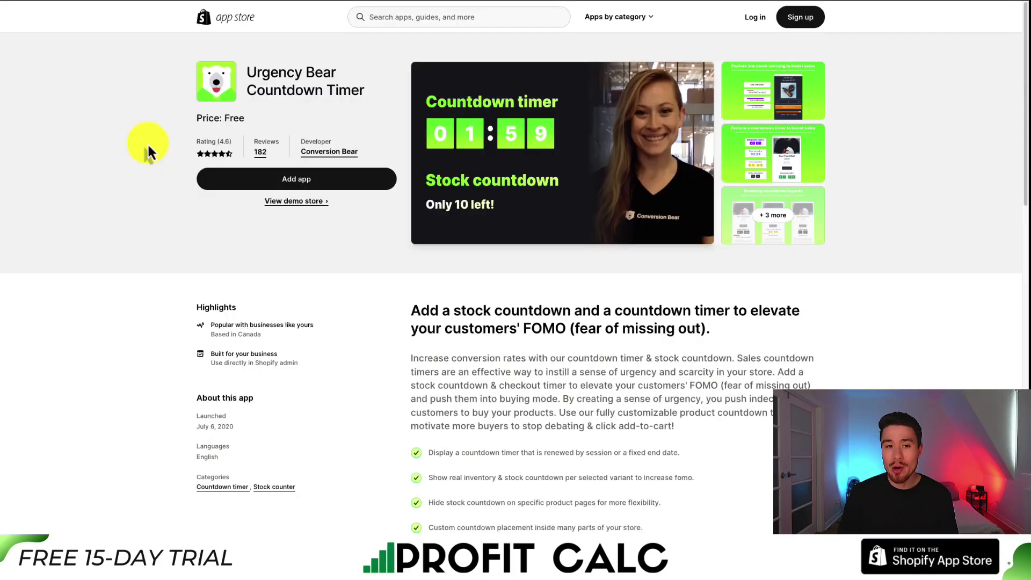
# - Open the first Urgency Bear Countdown Timer screenshot in the listing's lightbox
pyautogui.moveTo(265, 88); pyautogui.dragTo(322, 92)
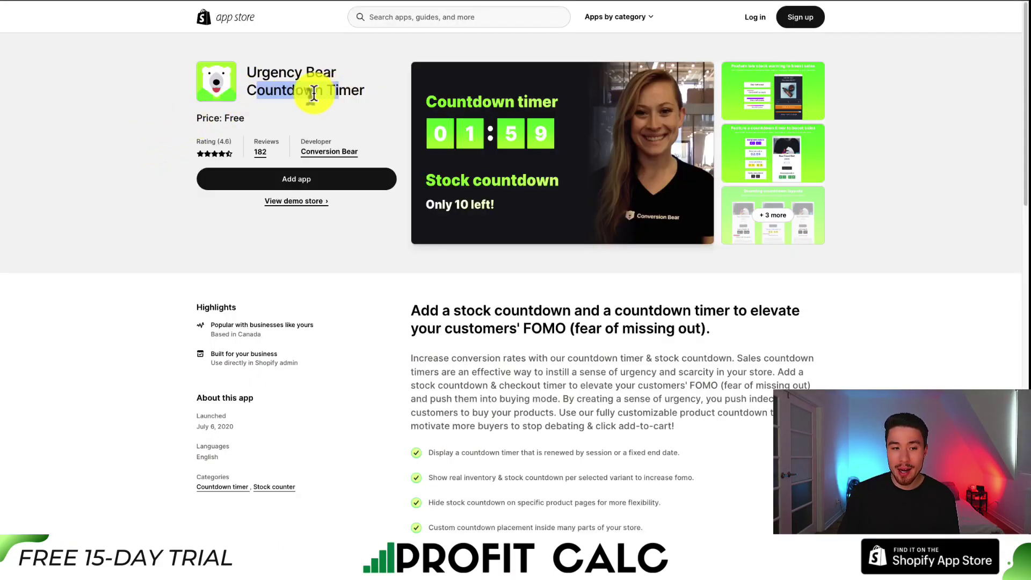
pyautogui.moveTo(192, 115); pyautogui.dragTo(283, 121)
pyautogui.scroll(-1, 282, 121)
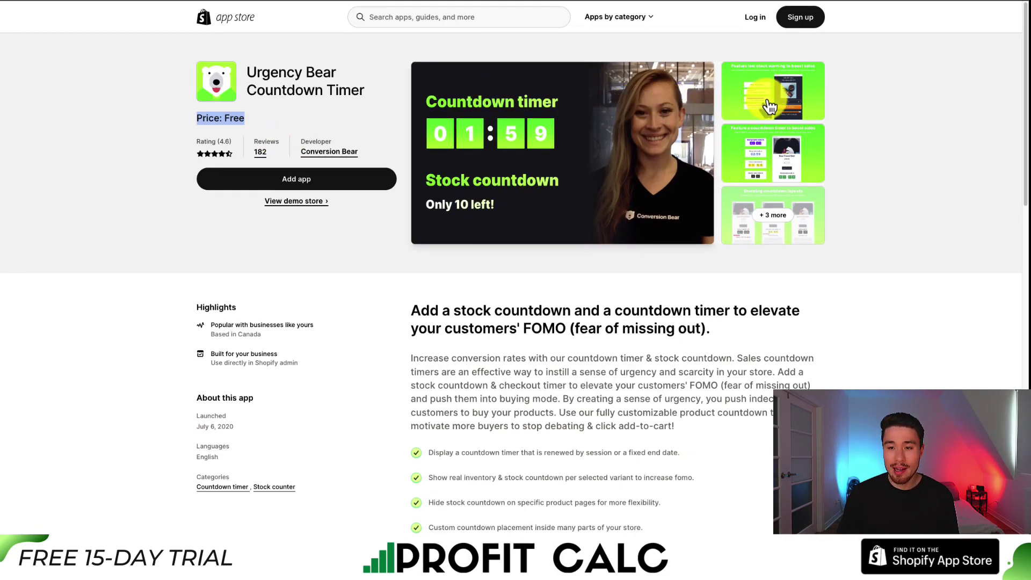
pyautogui.click(768, 93)
# - Browse the countdown timer and countdown layouts screenshots, then close the gallery
pyautogui.click(1008, 291)
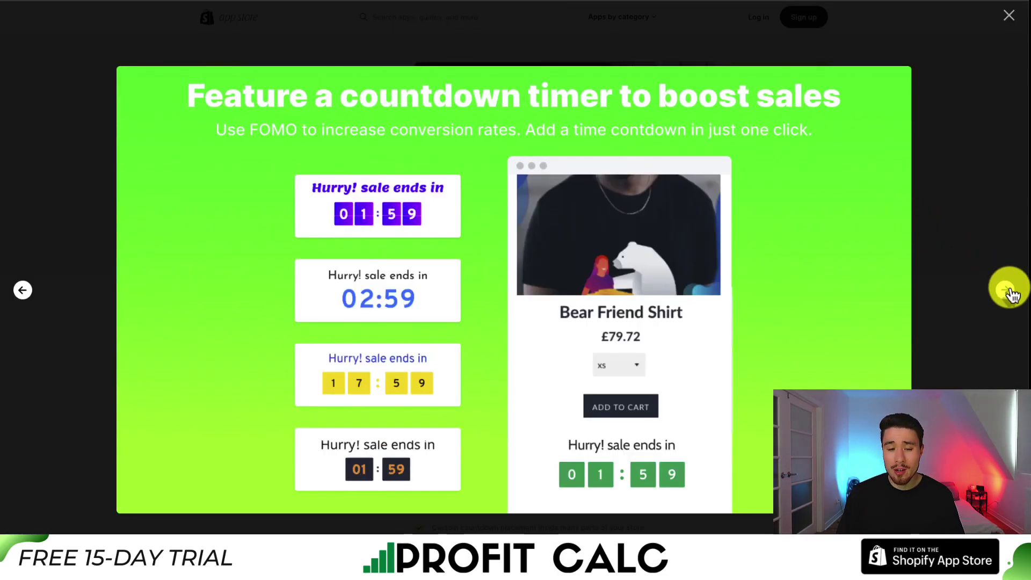
pyautogui.click(1008, 290)
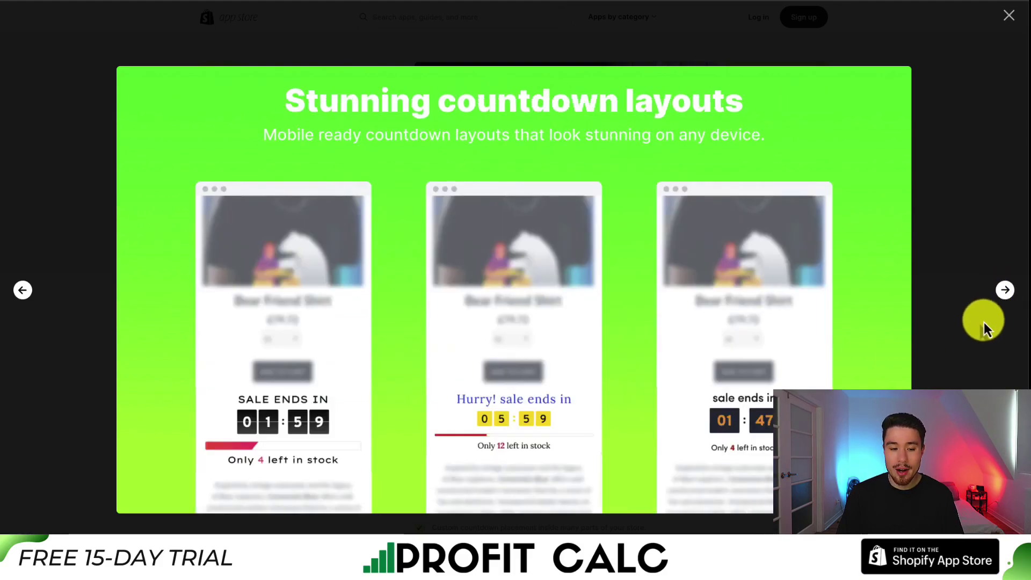
pyautogui.click(939, 381)
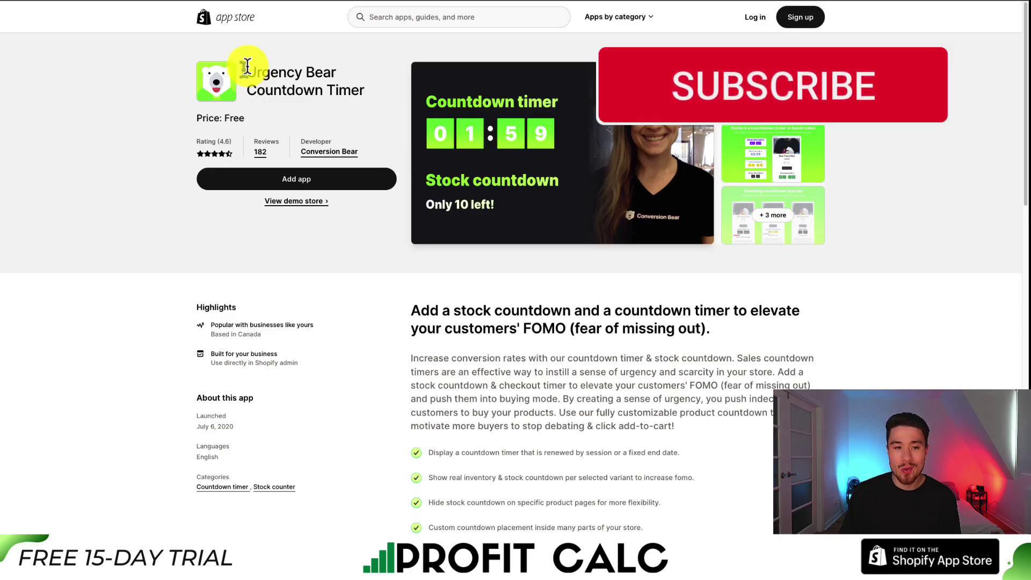
pyautogui.moveTo(247, 67); pyautogui.dragTo(387, 105)
# - Add Urgency Bear Countdown Timer to the store from its App Store listing
pyautogui.click(263, 179)
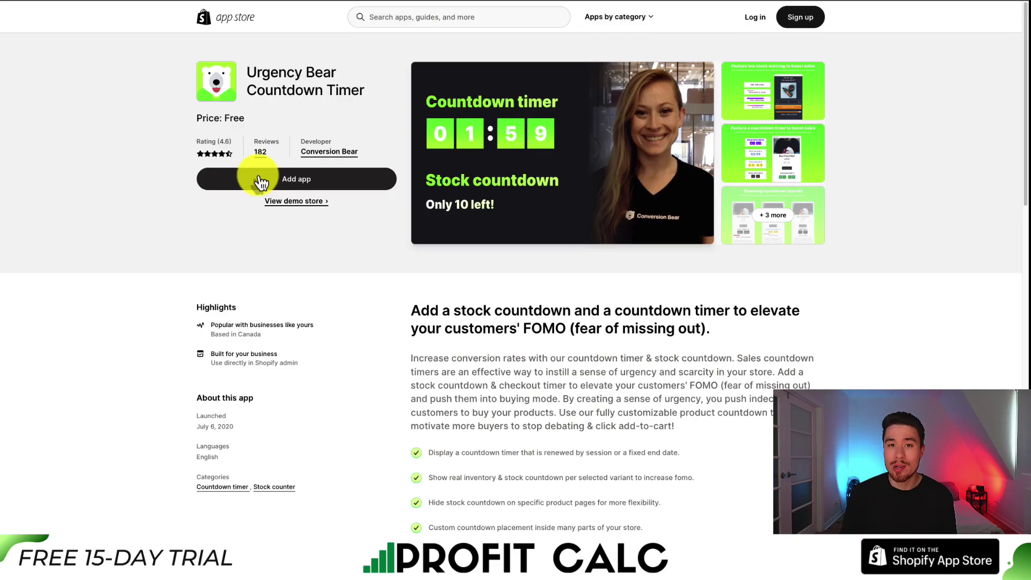
pyautogui.click(261, 180)
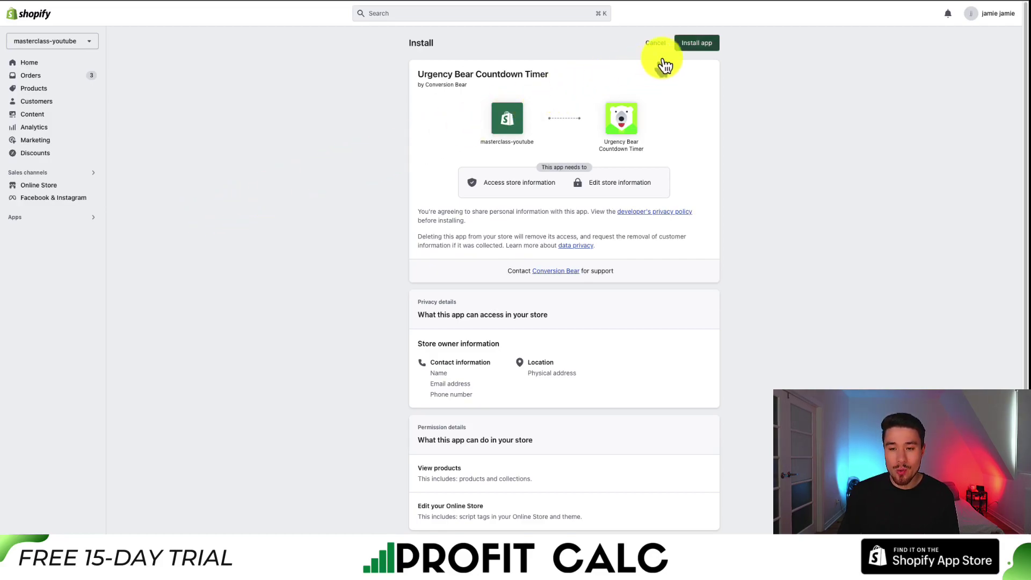
# - Confirm installing Urgency Bear Countdown Timer on the store
pyautogui.click(711, 44)
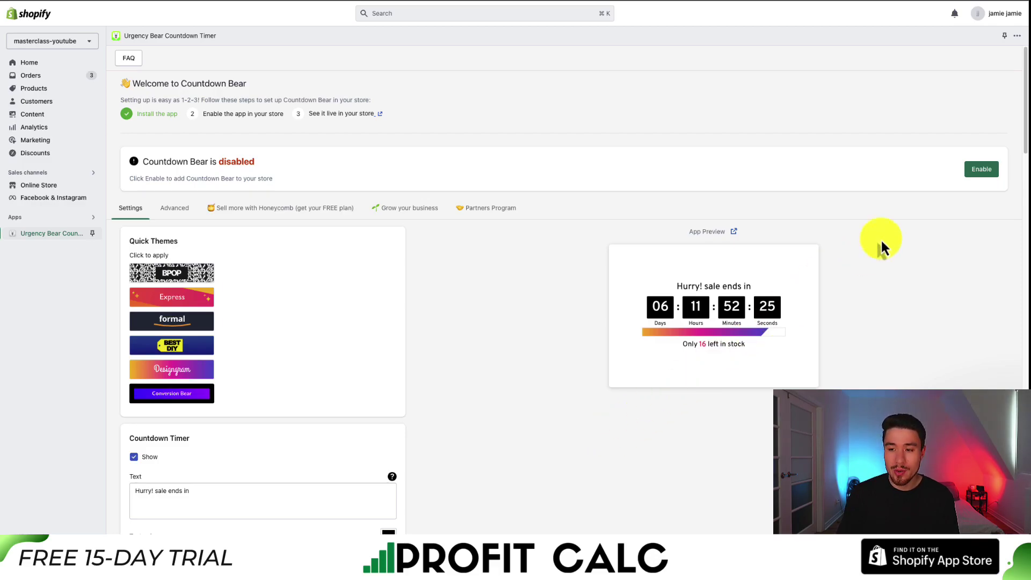
# - Enable Countdown Bear and keep the countdown timer shown in the preview
pyautogui.click(987, 168)
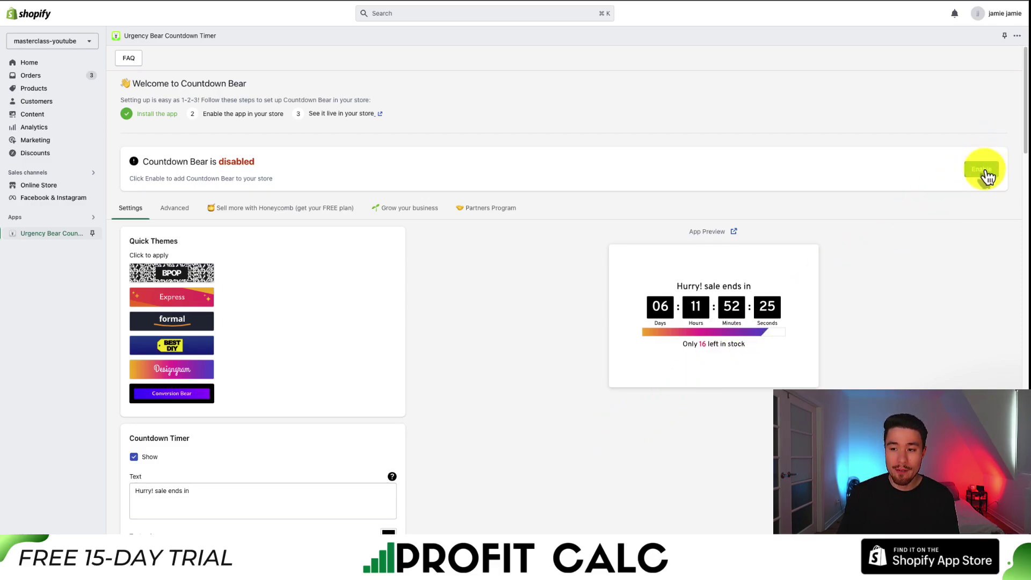
pyautogui.moveTo(205, 165); pyautogui.dragTo(234, 164)
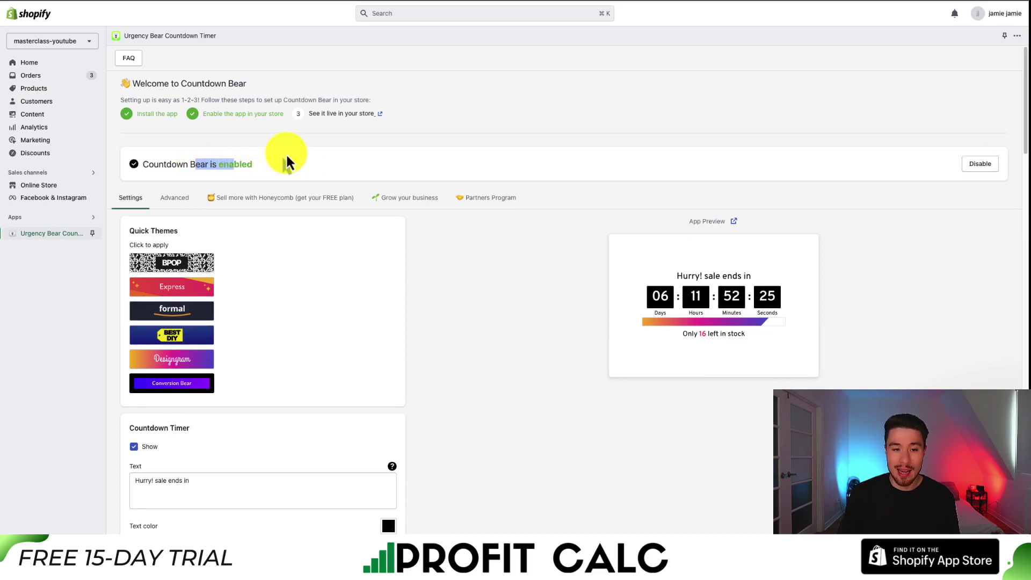
pyautogui.scroll(-2, 342, 143)
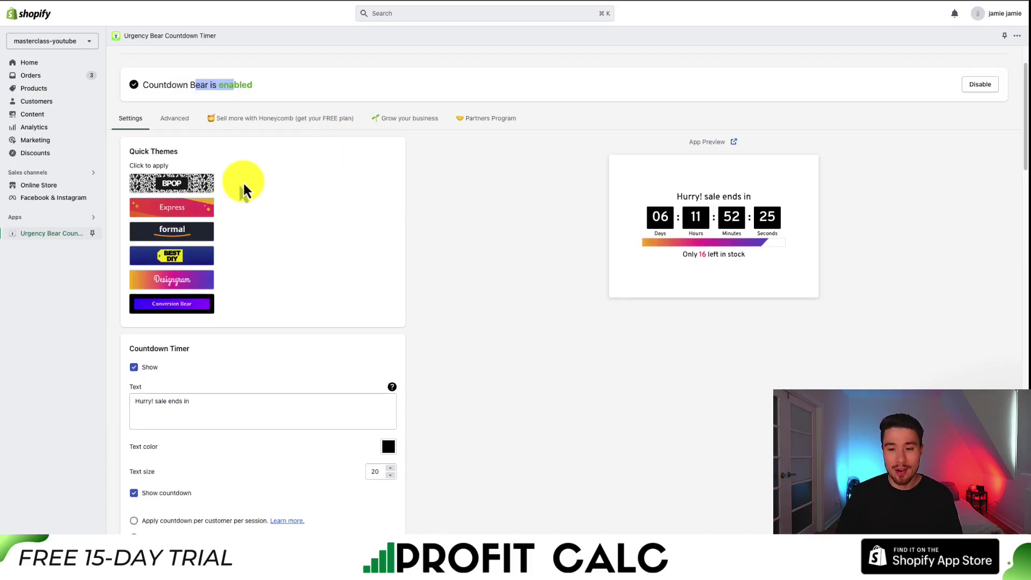
pyautogui.scroll(-1, 243, 181)
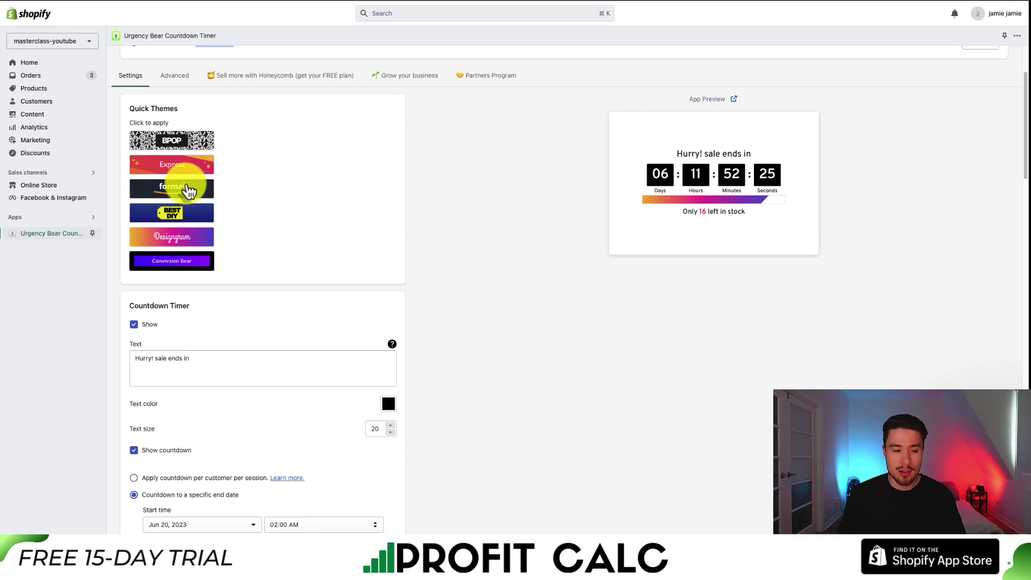
pyautogui.scroll(-5, 290, 218)
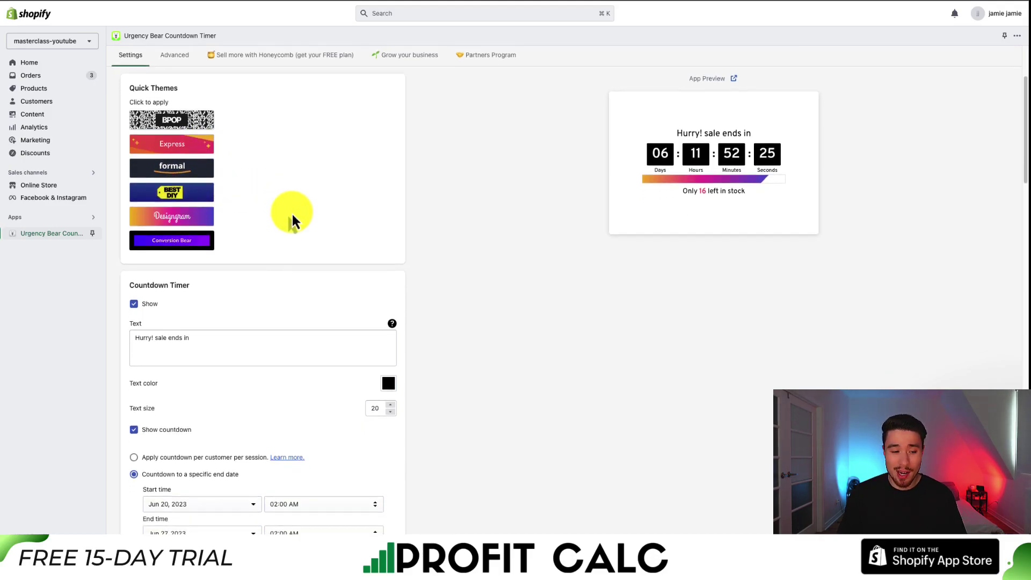
pyautogui.click(205, 230)
pyautogui.scroll(-2, 205, 230)
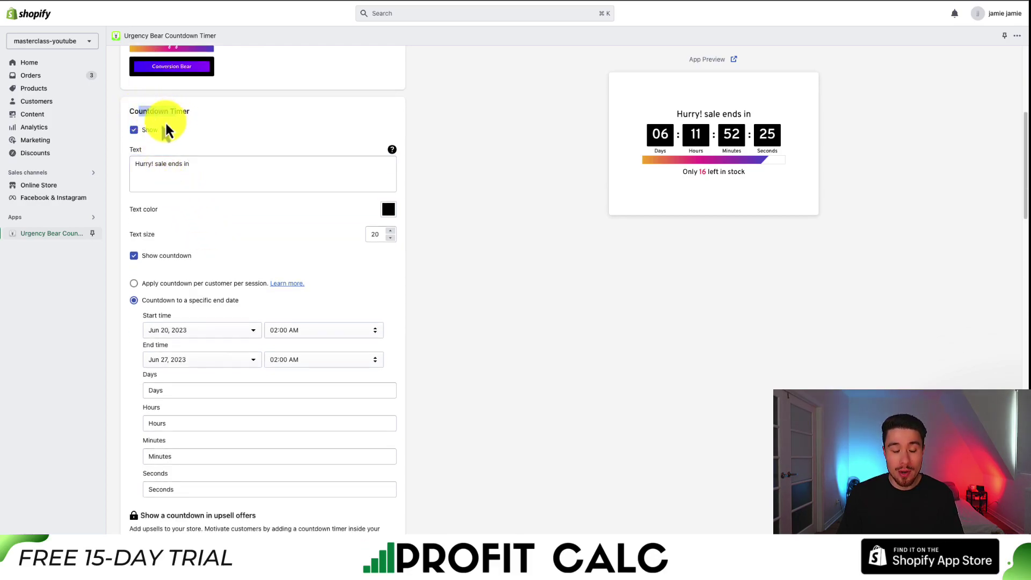
pyautogui.click(151, 131)
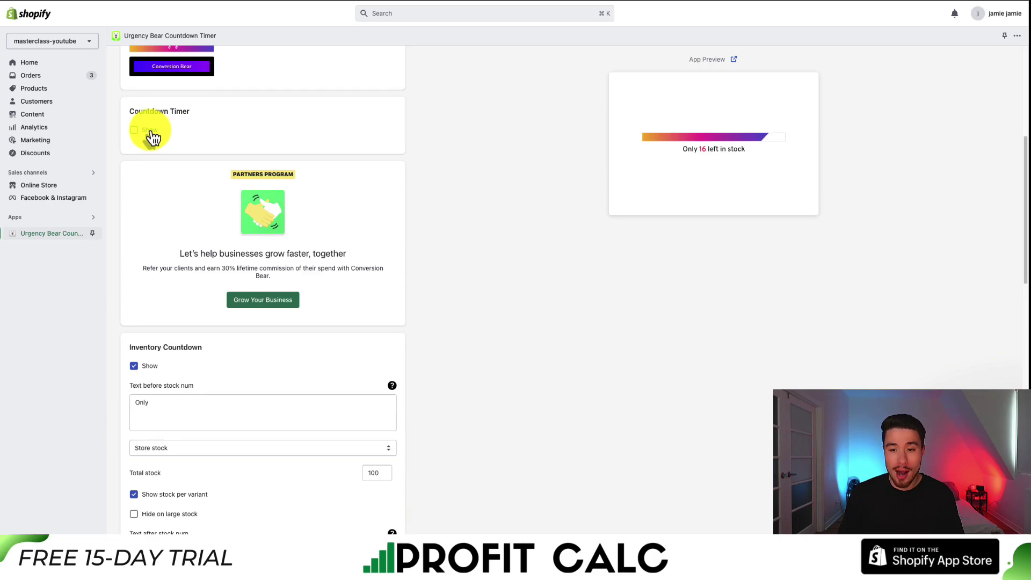
pyautogui.click(134, 131)
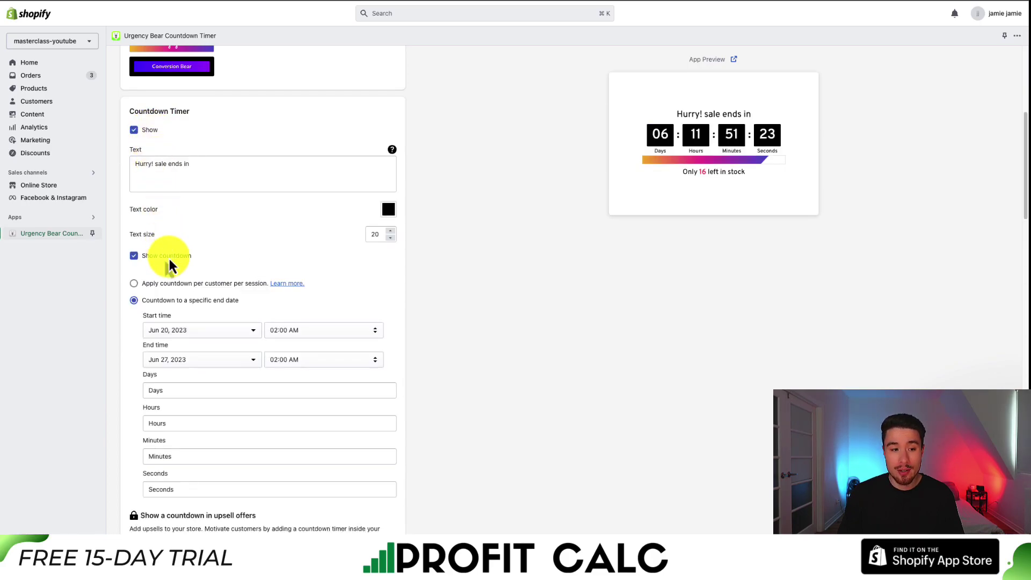
pyautogui.scroll(-1, 164, 290)
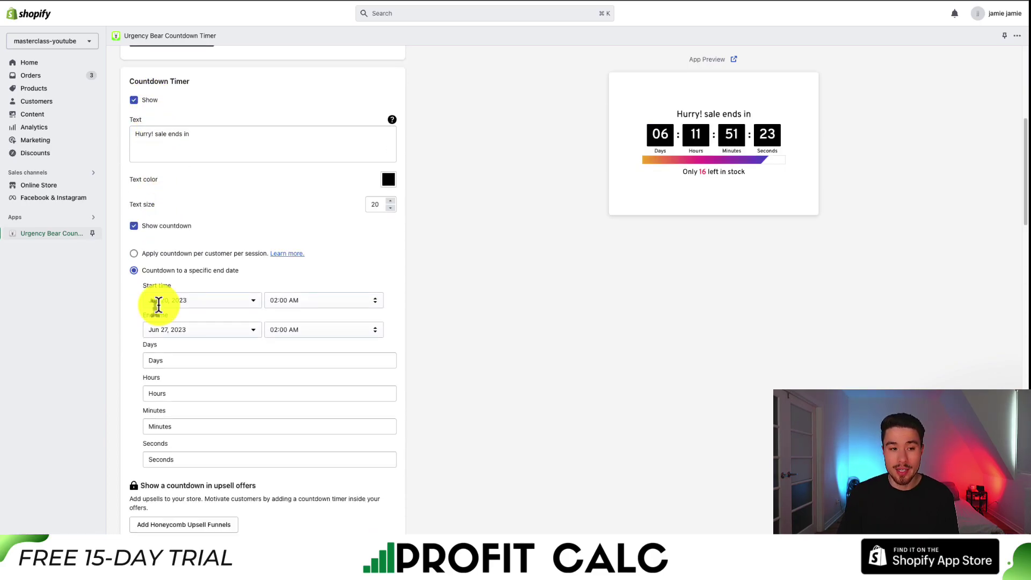
# - Append '....' to the countdown headline, keeping its colour and text size 20
pyautogui.click(226, 140)
pyautogui.write('....')
pyautogui.click(386, 183)
pyautogui.click(285, 197)
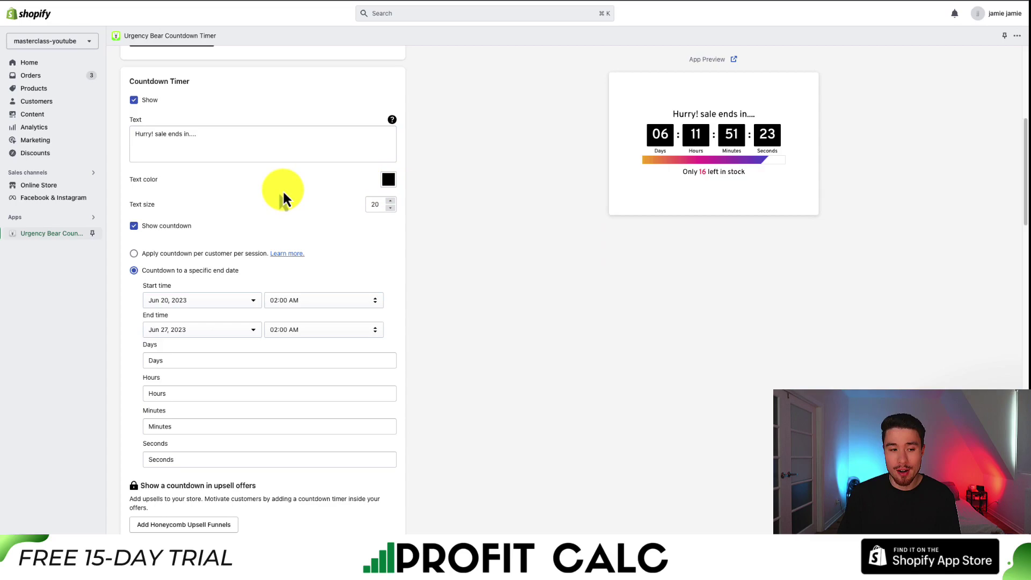
pyautogui.click(390, 209)
pyautogui.click(390, 209)
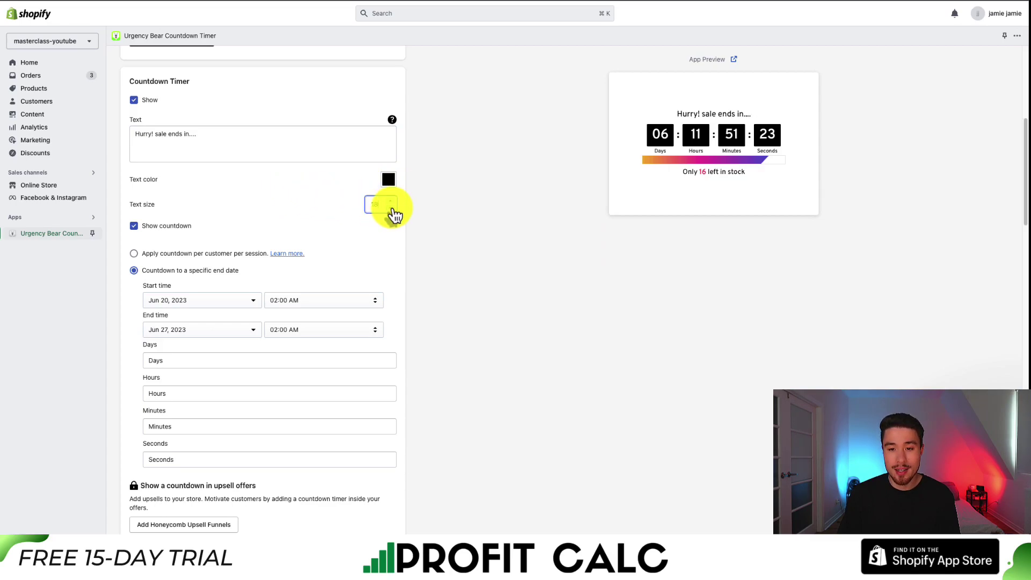
pyautogui.click(391, 201)
pyautogui.click(391, 202)
pyautogui.moveTo(673, 114); pyautogui.dragTo(766, 122)
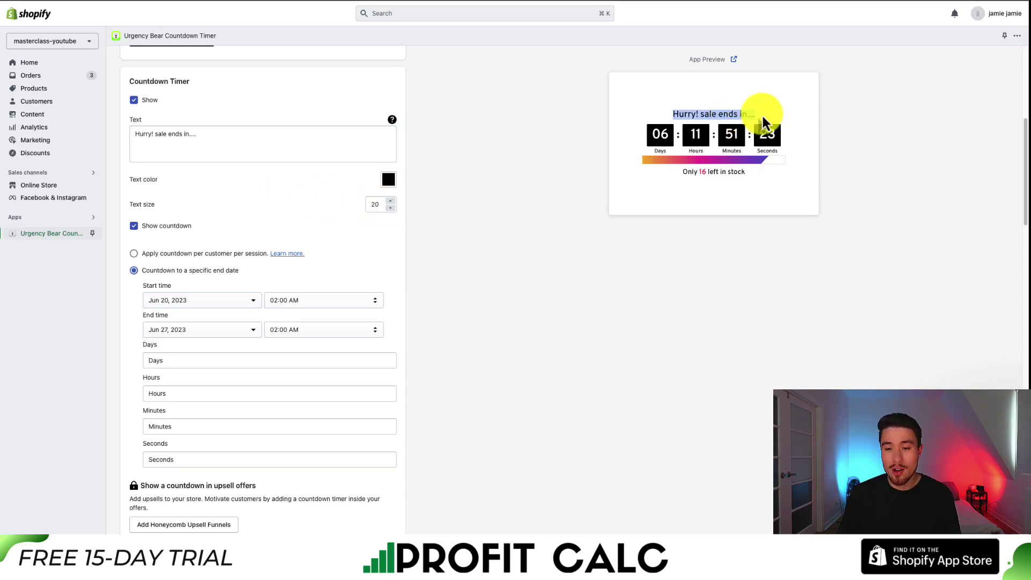
# - Capitalise 'Sale' so the headline reads 'Hurry! Sale ends in....'
pyautogui.click(161, 146)
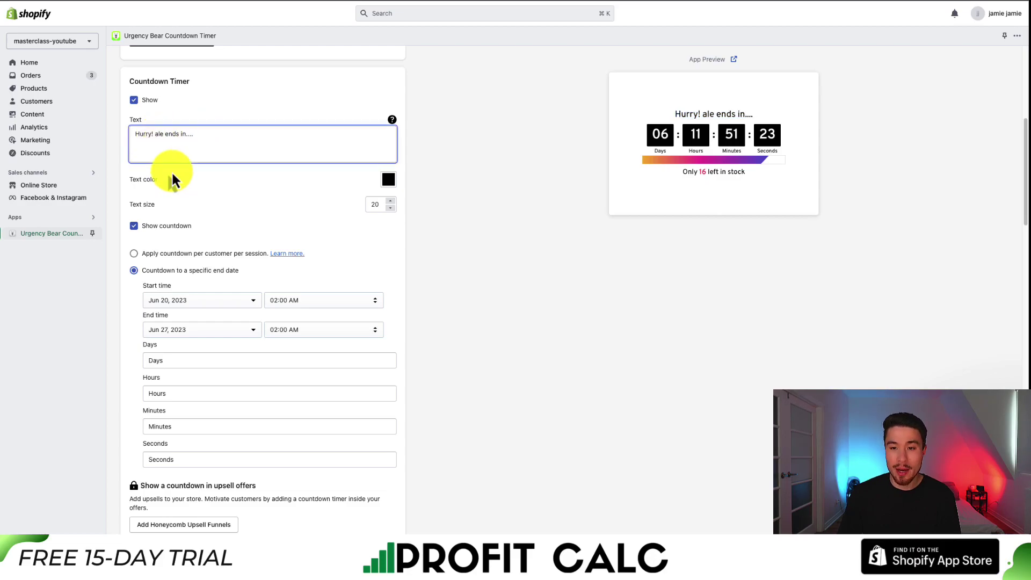
pyautogui.press('BackSpace')
pyautogui.write('S')
pyautogui.click(230, 196)
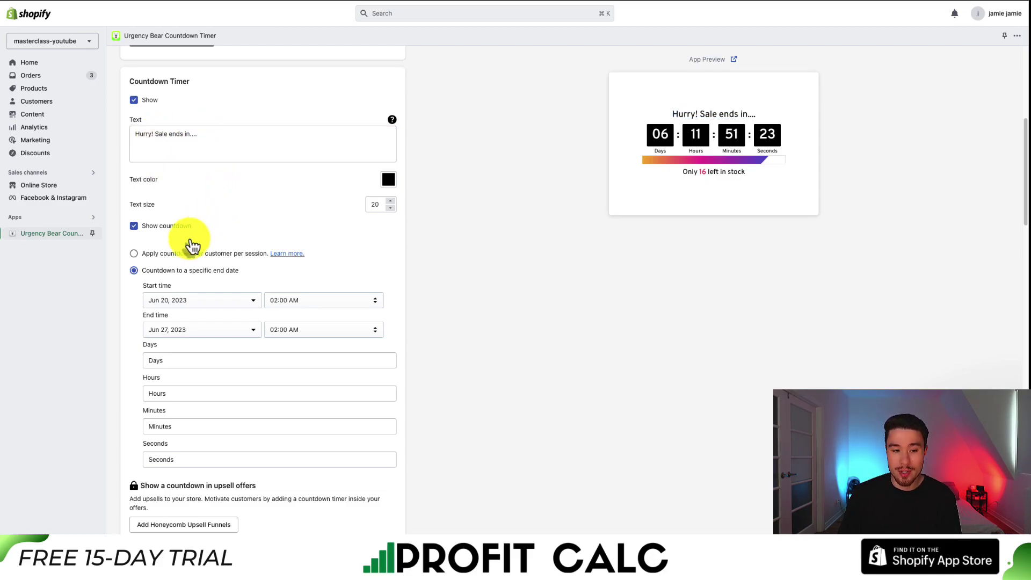
pyautogui.scroll(-1, 161, 244)
# - Apply the countdown per customer per session with a 00:11:42 duration
pyautogui.click(161, 236)
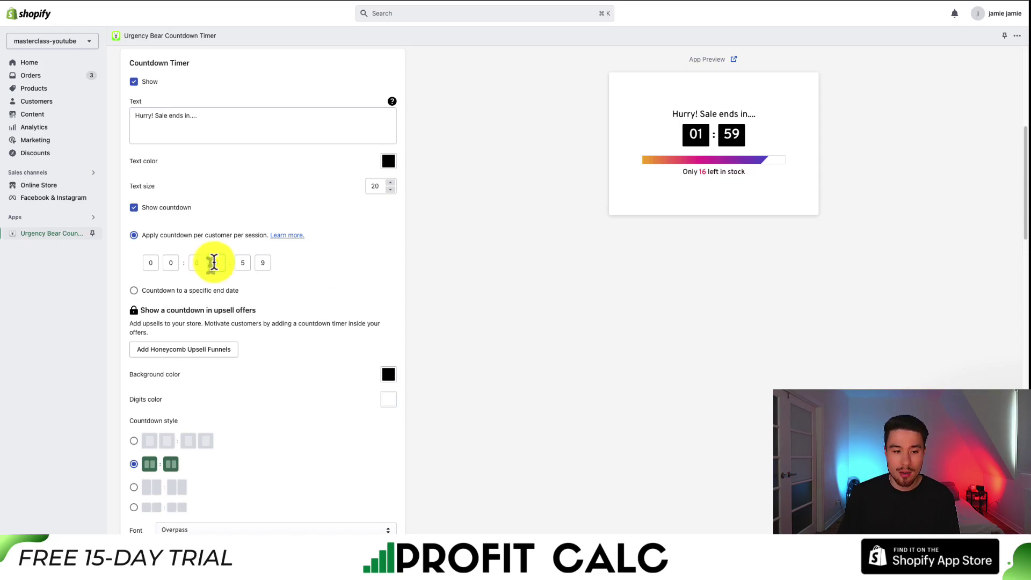
pyautogui.write('1')
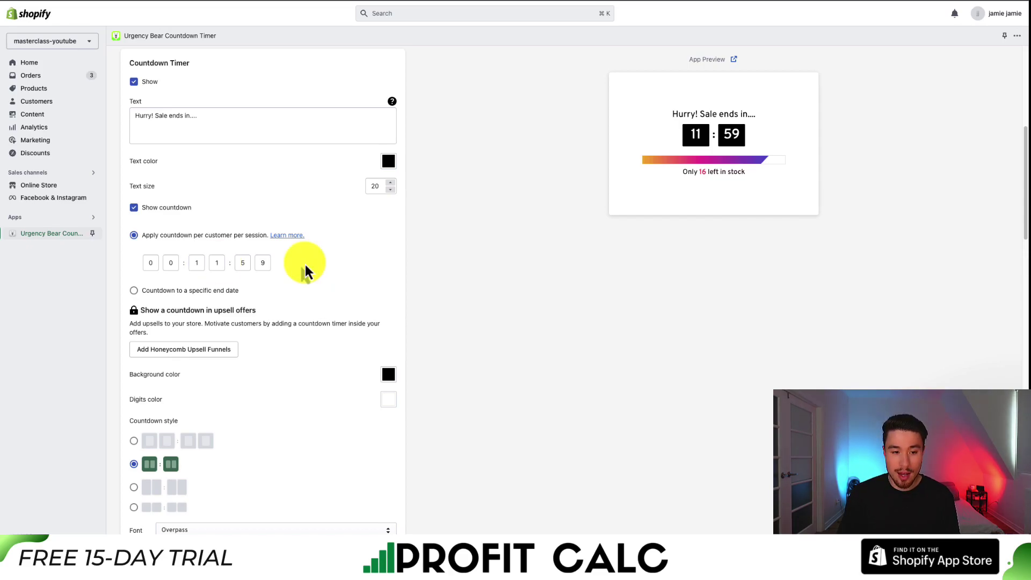
pyautogui.click(242, 262)
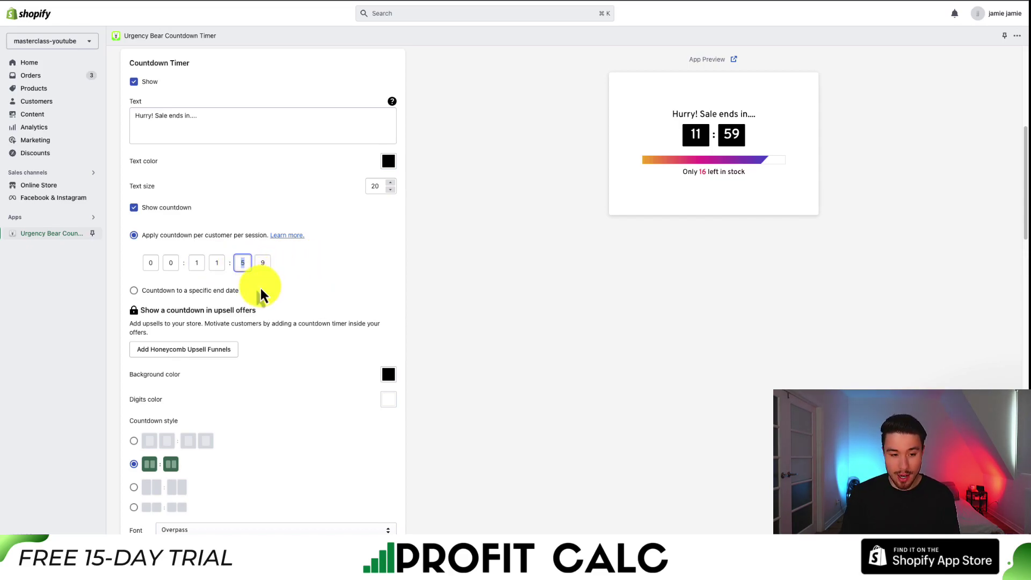
pyautogui.write('4')
pyautogui.write('2')
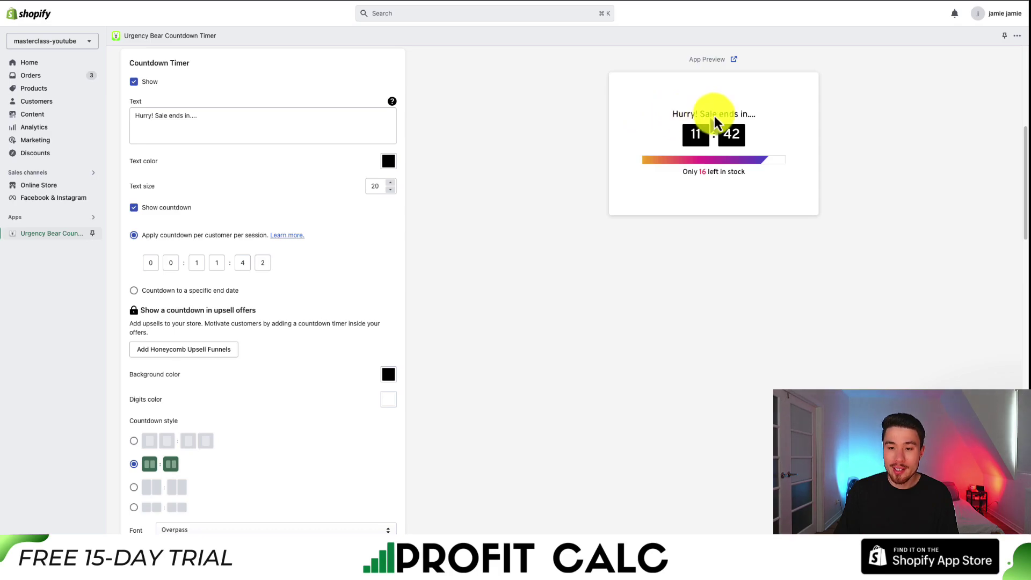
pyautogui.moveTo(653, 143); pyautogui.dragTo(757, 142)
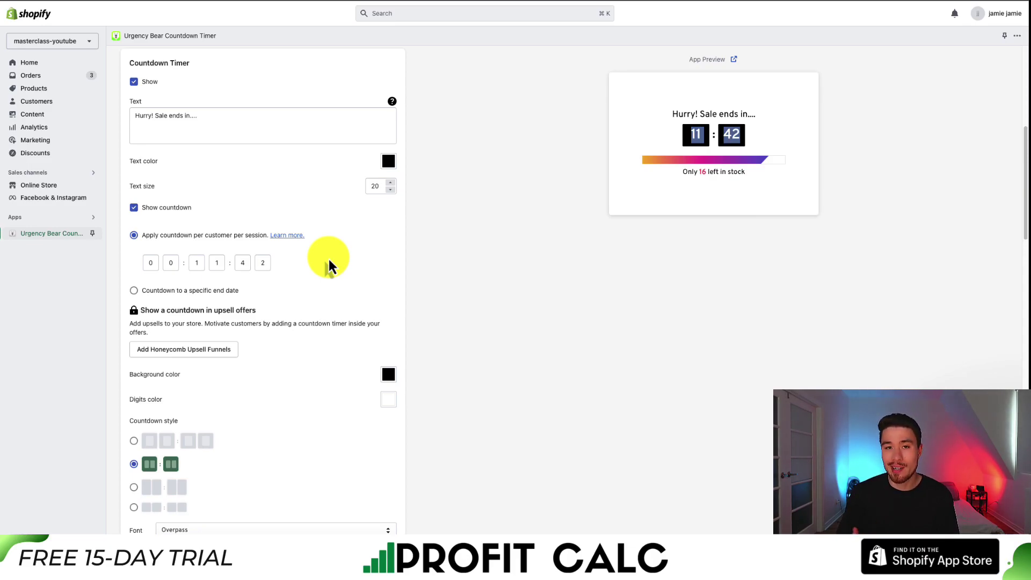
pyautogui.scroll(-3, 365, 242)
# - Set the countdown background to white (#ffffff) and the digits to black
pyautogui.click(388, 215)
pyautogui.moveTo(426, 249); pyautogui.dragTo(404, 207)
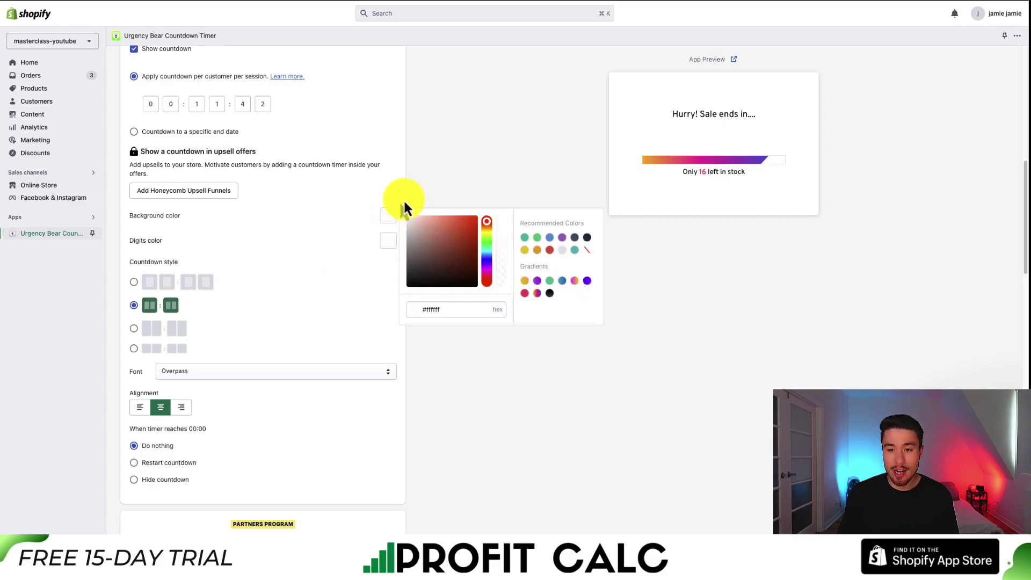
pyautogui.click(360, 275)
pyautogui.click(389, 240)
pyautogui.click(422, 267)
pyautogui.moveTo(422, 267); pyautogui.dragTo(405, 313)
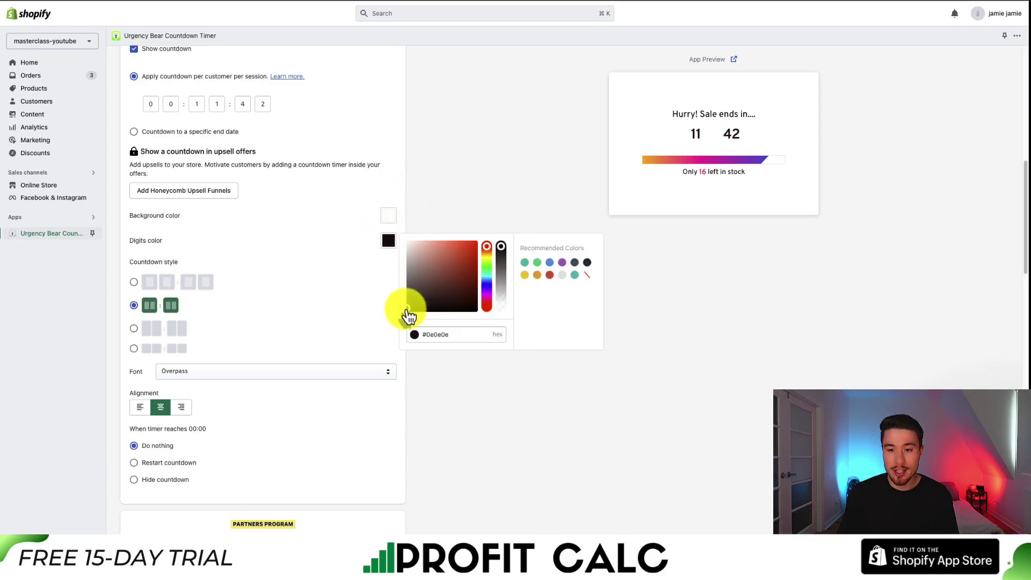
pyautogui.click(362, 315)
pyautogui.tripleClick(701, 129)
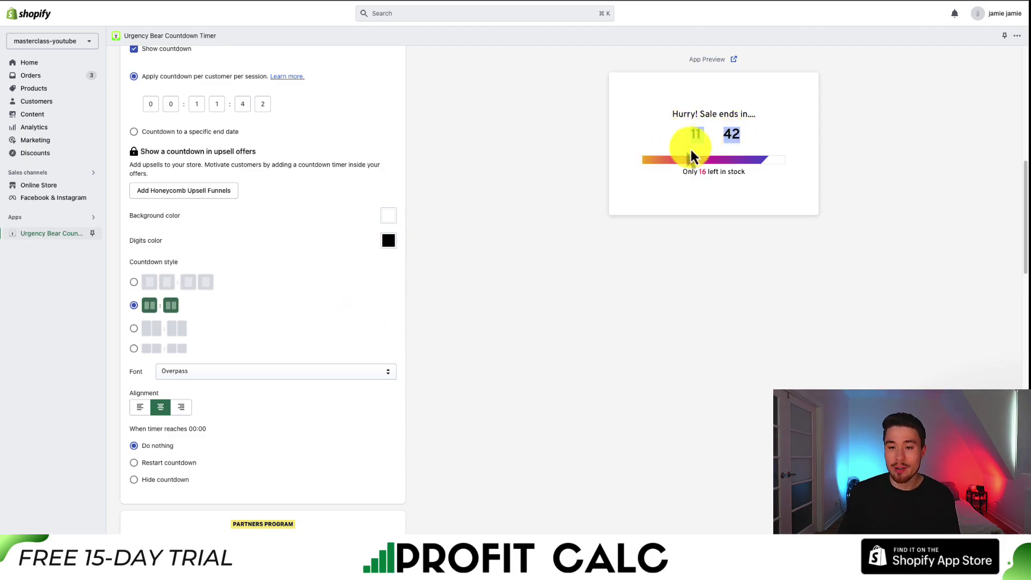
# - Choose the third countdown style, showing plain 11:42 digits
pyautogui.click(136, 289)
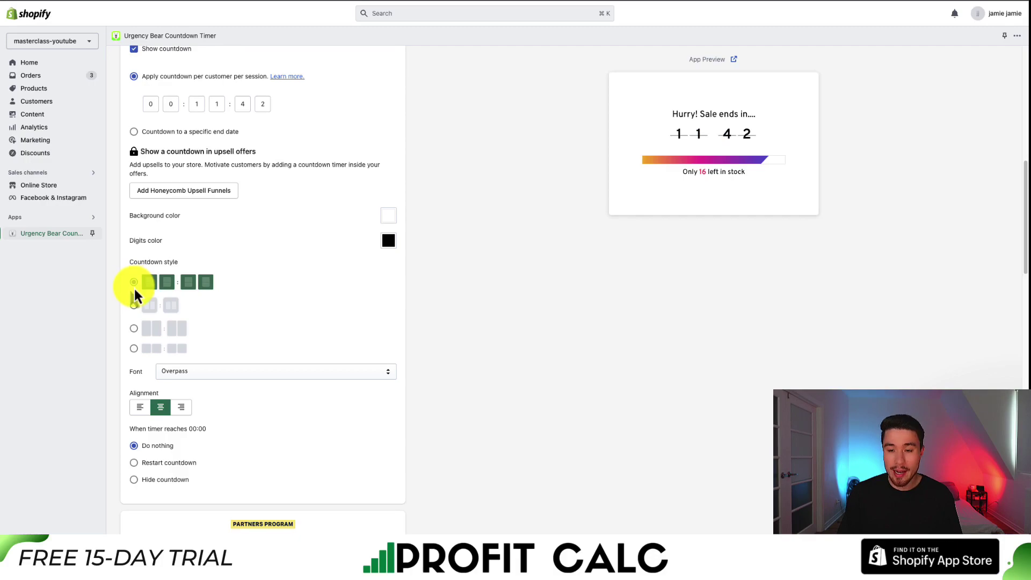
pyautogui.click(135, 305)
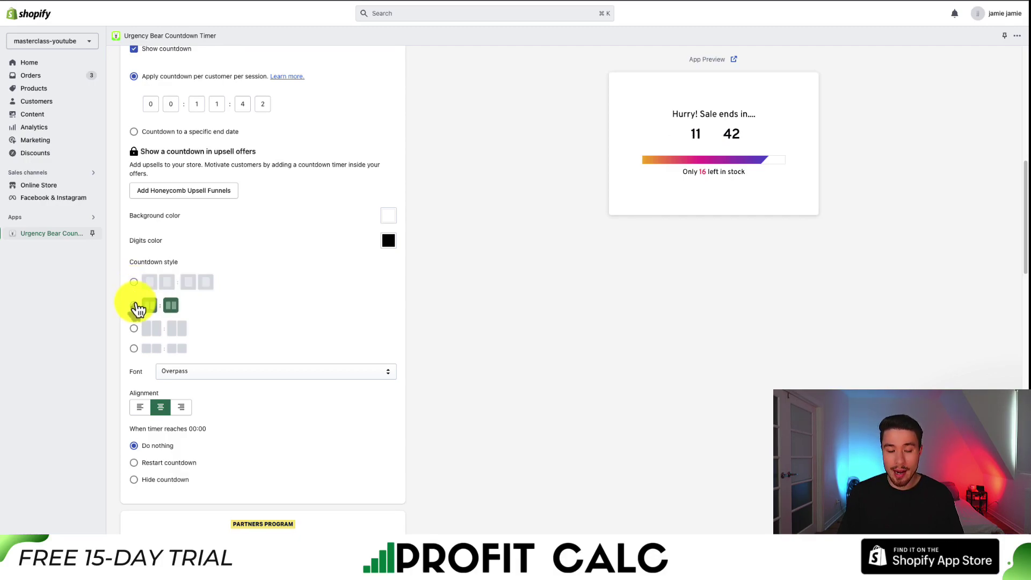
pyautogui.click(134, 331)
pyautogui.click(134, 349)
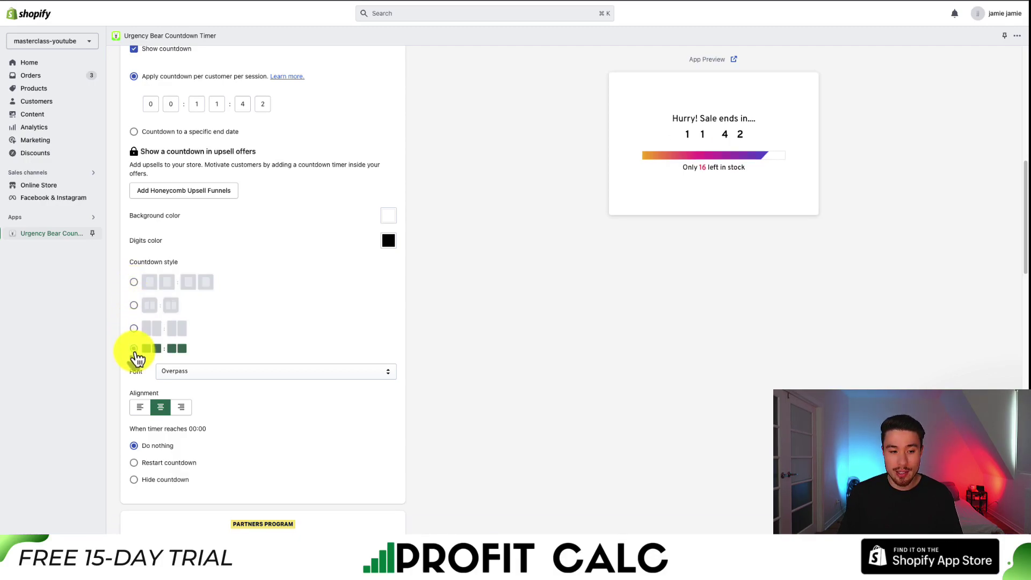
pyautogui.click(134, 328)
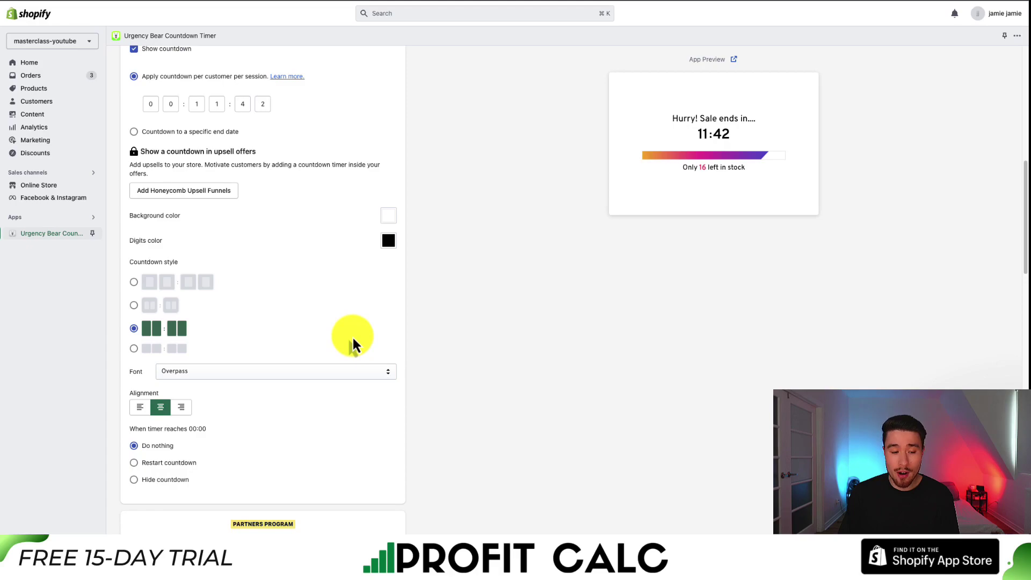
pyautogui.scroll(-3, 353, 337)
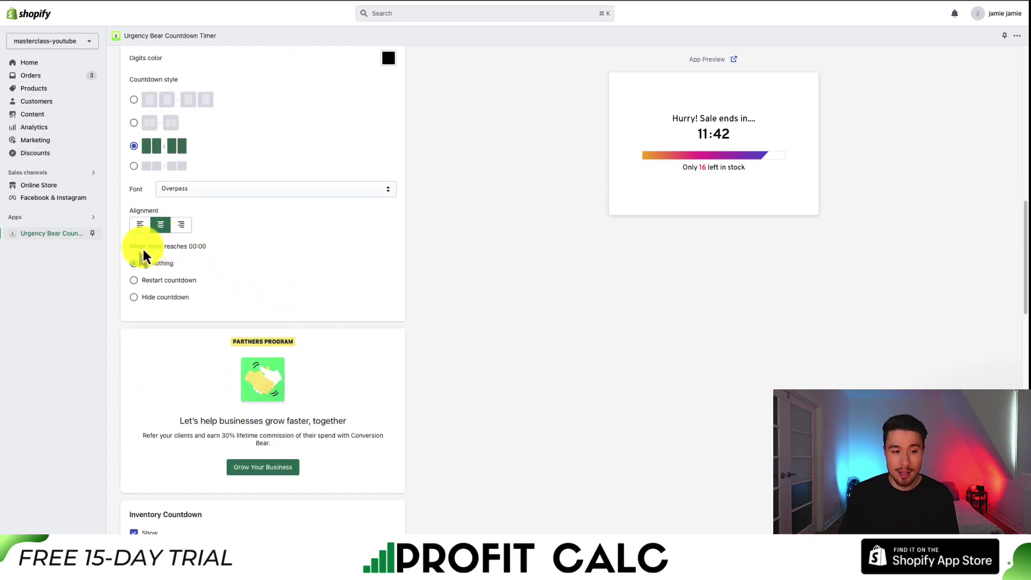
# - Hide the countdown at 00:00 and review the inventory text and 100 total stock
pyautogui.click(156, 297)
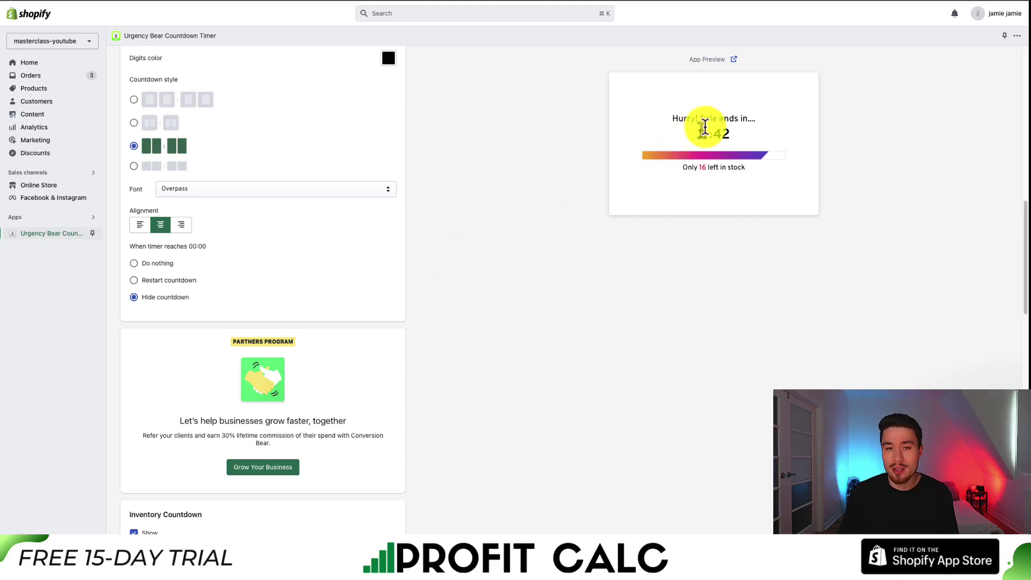
pyautogui.scroll(-8, 379, 334)
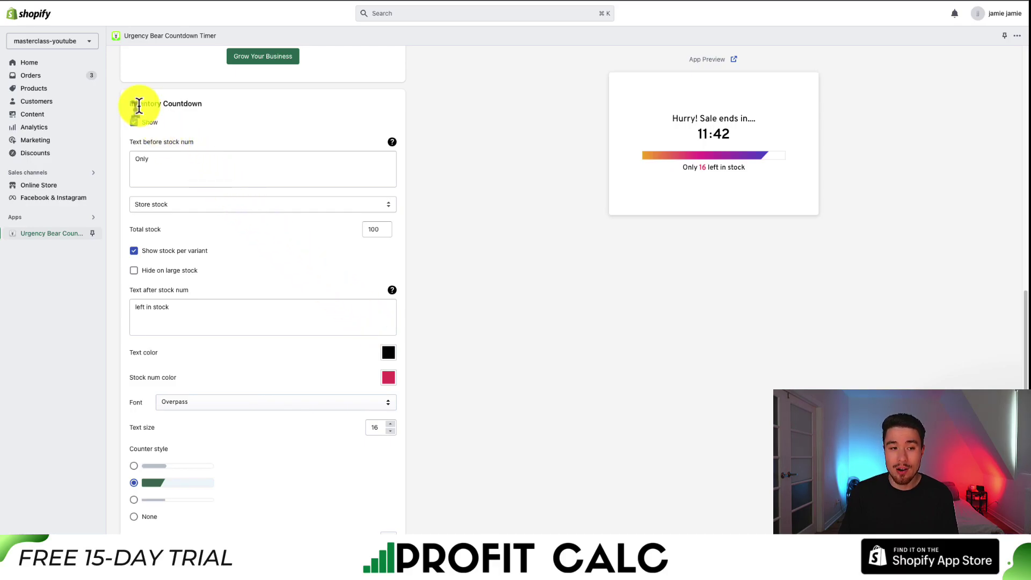
pyautogui.click(136, 124)
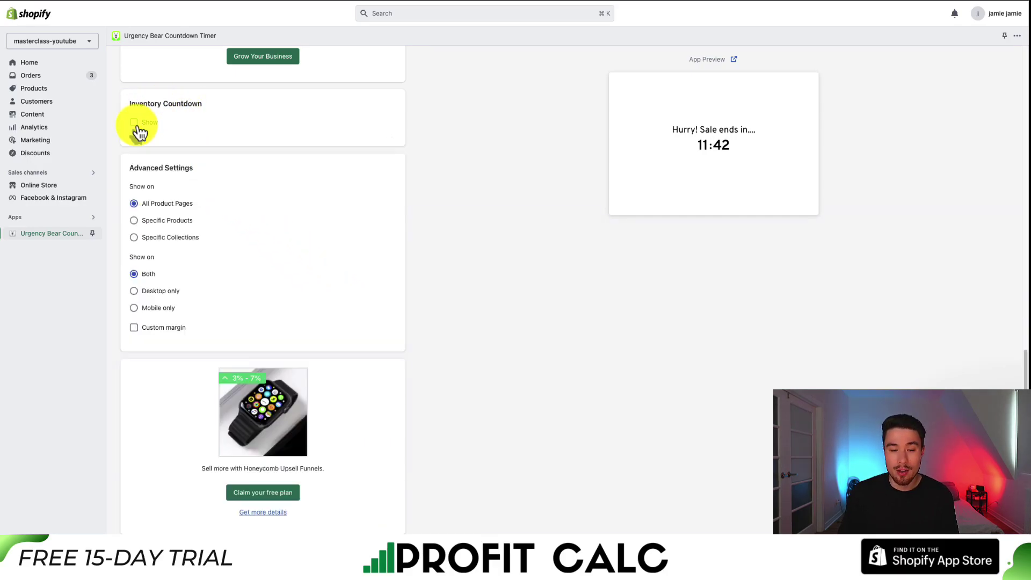
pyautogui.click(135, 125)
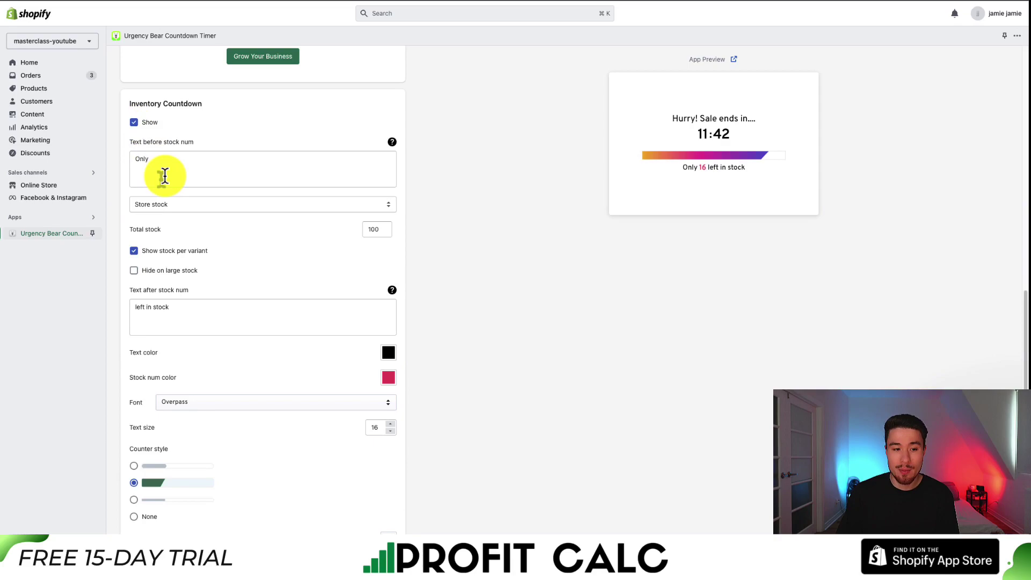
pyautogui.click(164, 176)
pyautogui.click(172, 205)
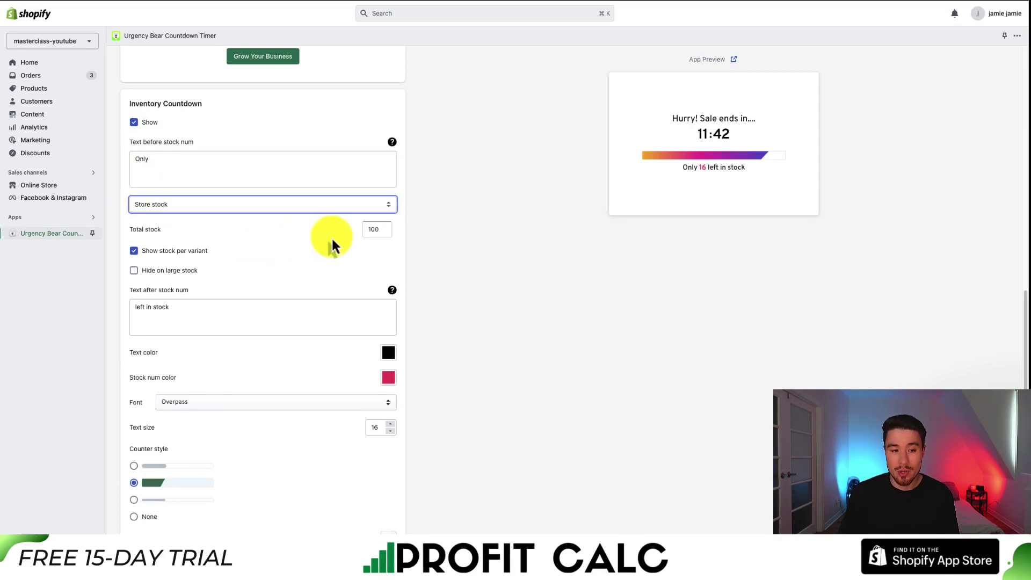
pyautogui.doubleClick(386, 230)
pyautogui.click(342, 236)
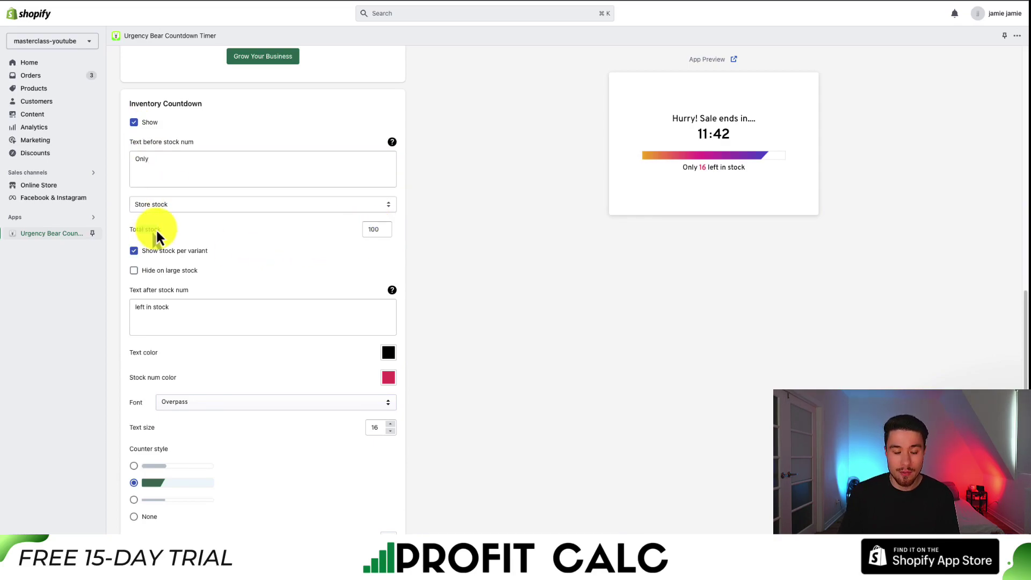
# - Keep stock per variant on and hiding on large stock off
pyautogui.scroll(-1, 139, 230)
pyautogui.click(157, 235)
pyautogui.click(158, 236)
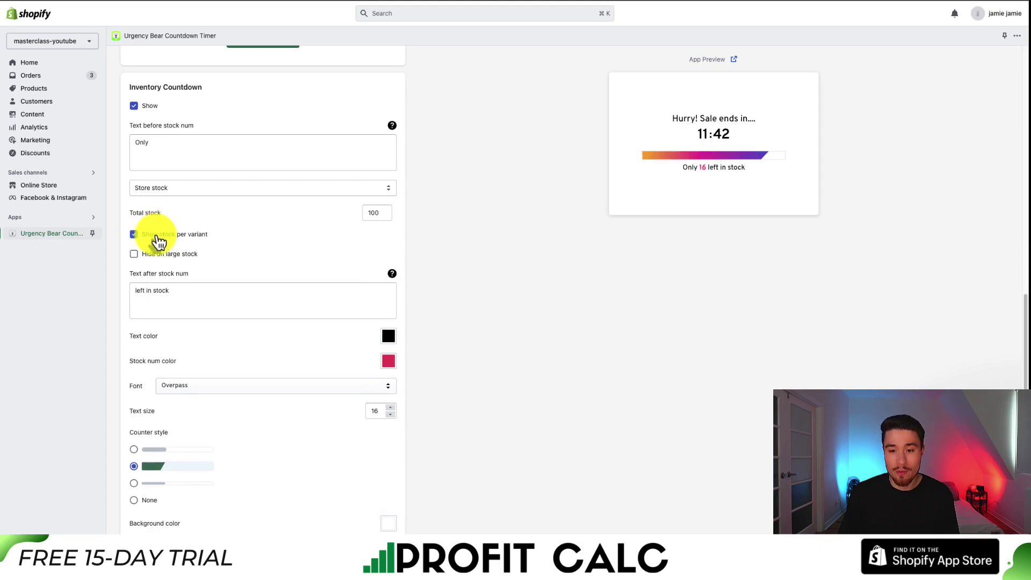
pyautogui.click(157, 259)
pyautogui.click(157, 258)
pyautogui.click(156, 259)
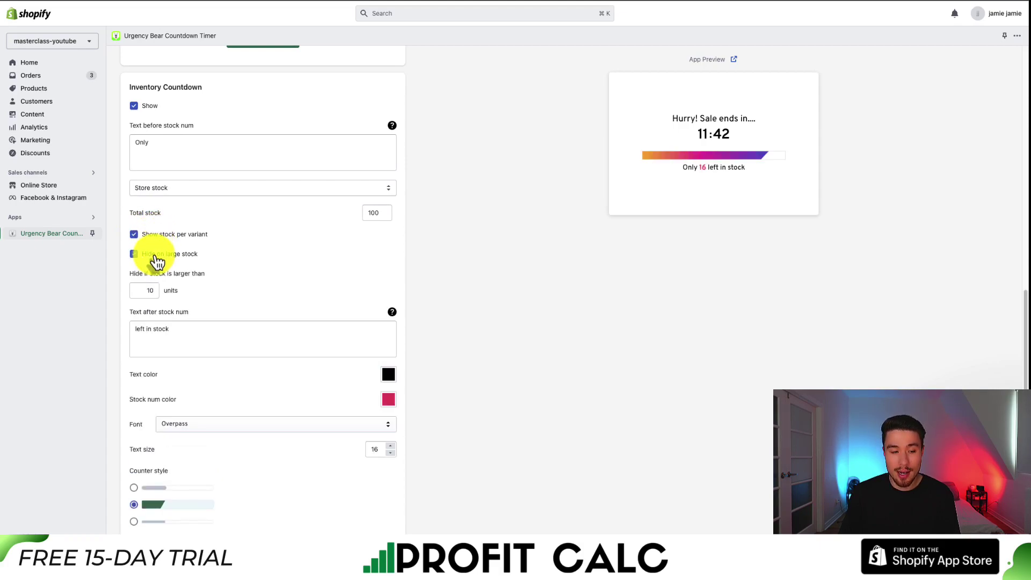
pyautogui.moveTo(141, 274); pyautogui.dragTo(186, 273)
pyautogui.click(169, 256)
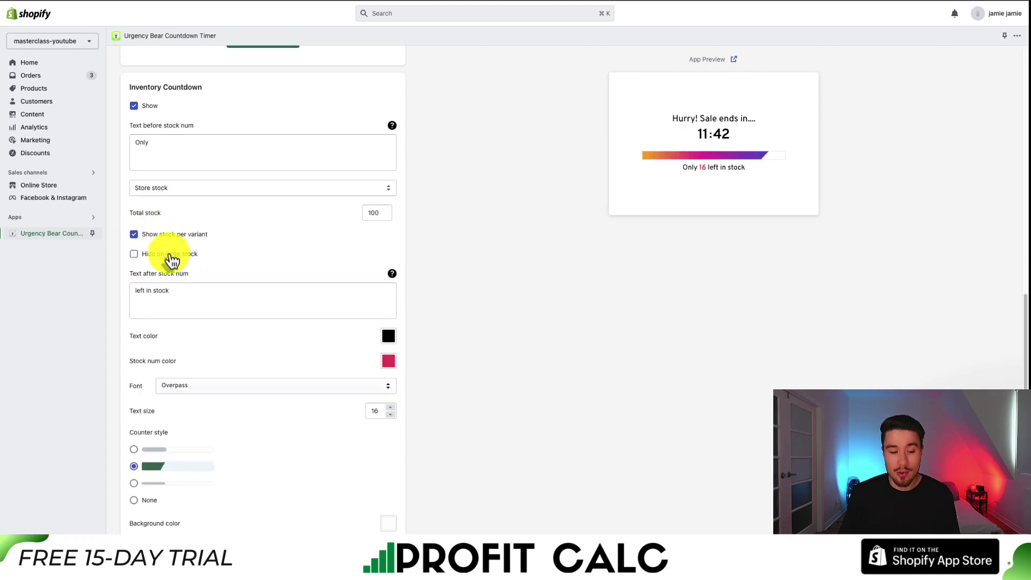
pyautogui.scroll(-3, 170, 256)
# - Select the thin third counter style for the inventory bar
pyautogui.click(136, 276)
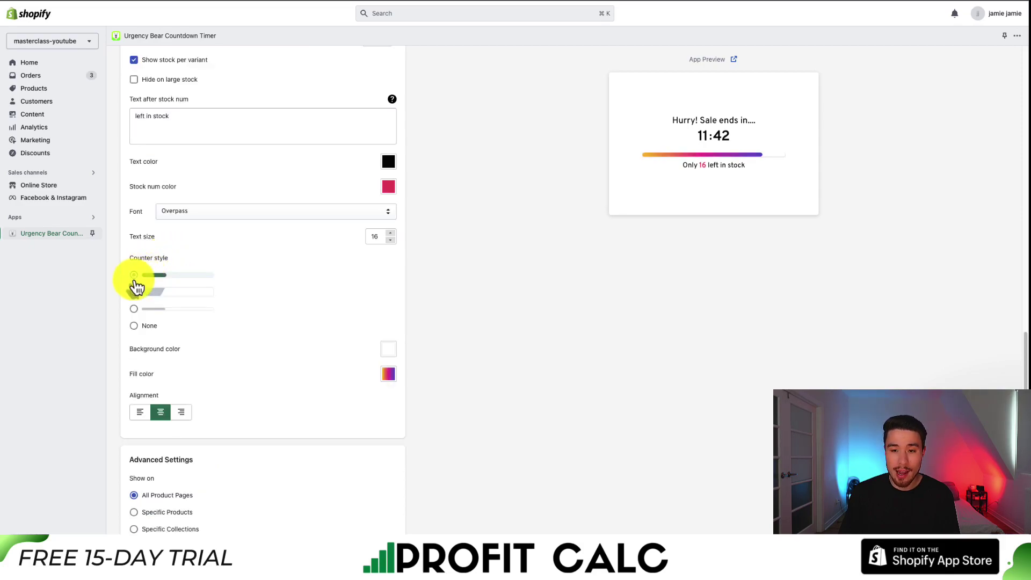
pyautogui.click(134, 293)
pyautogui.click(141, 308)
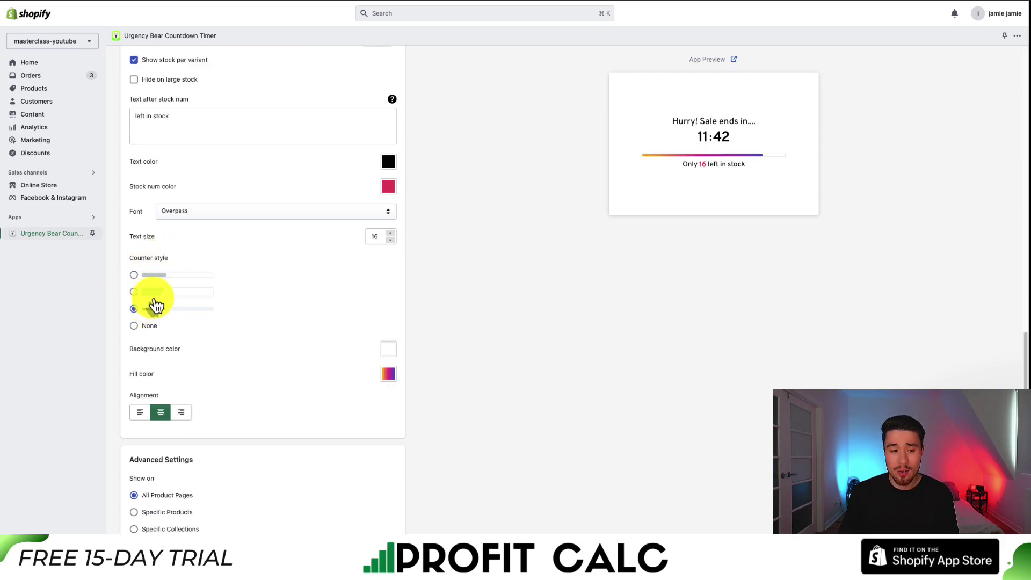
pyautogui.scroll(-6, 154, 303)
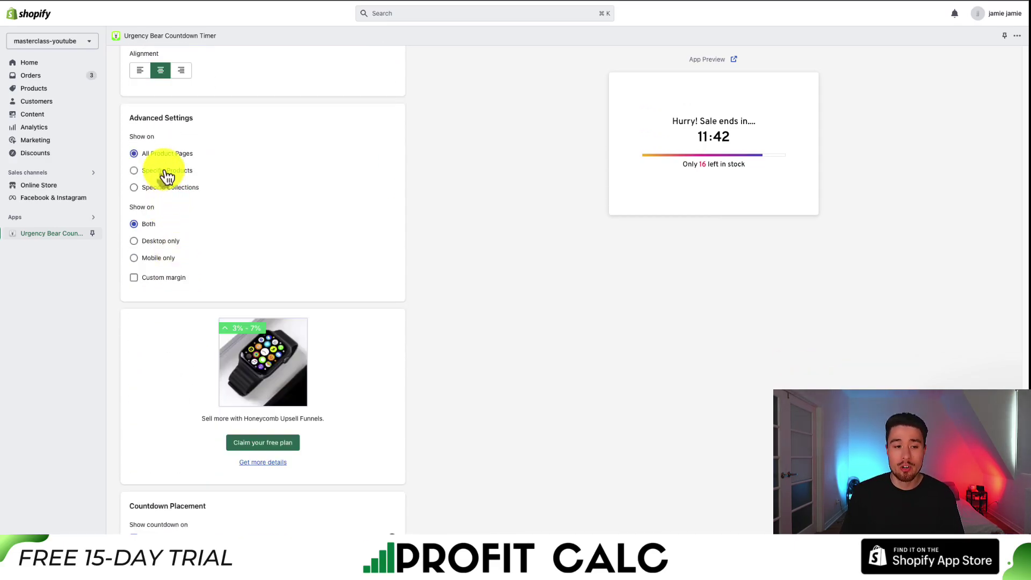
# - Keep the timer shown on All Product Pages
pyautogui.click(167, 171)
pyautogui.click(161, 187)
pyautogui.click(186, 157)
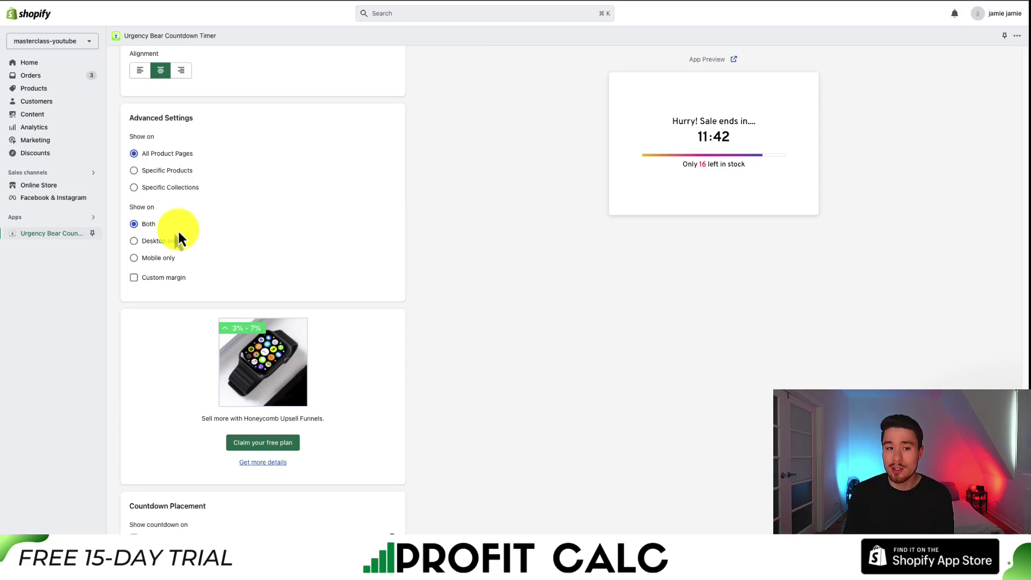
# - Copy the Countdown Placement code snippet
pyautogui.scroll(-5, 179, 231)
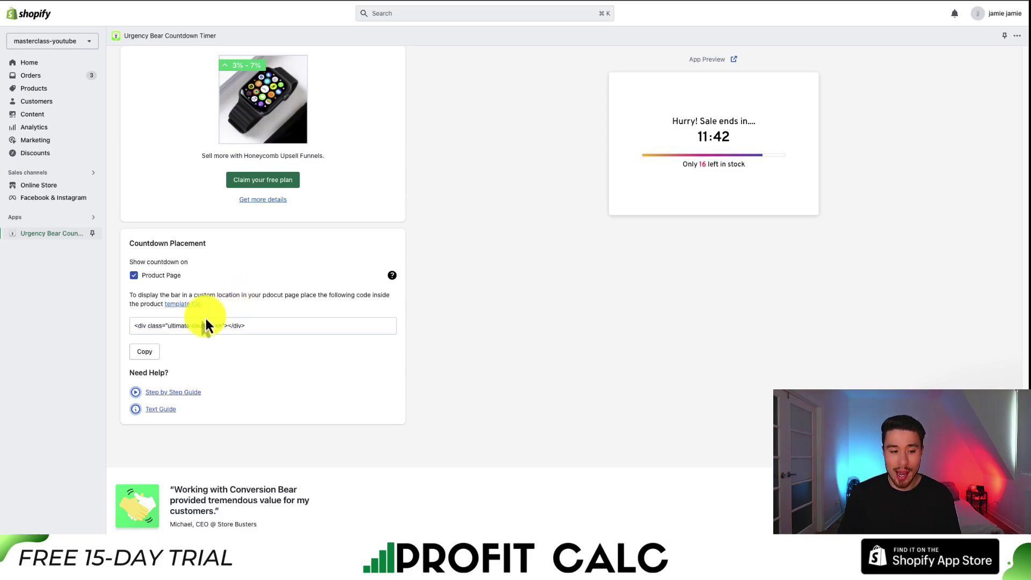
pyautogui.click(152, 354)
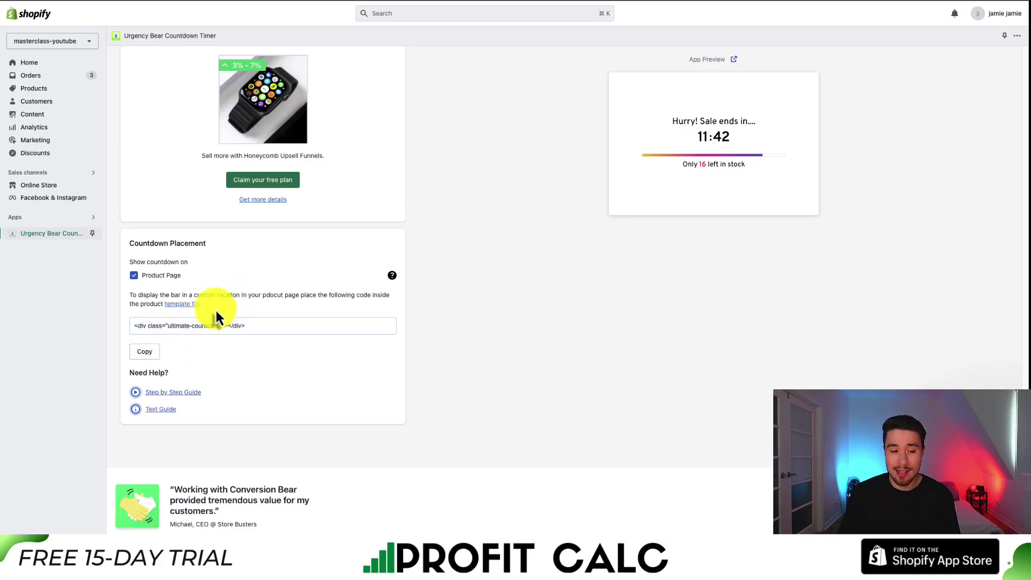
pyautogui.scroll(15, 215, 310)
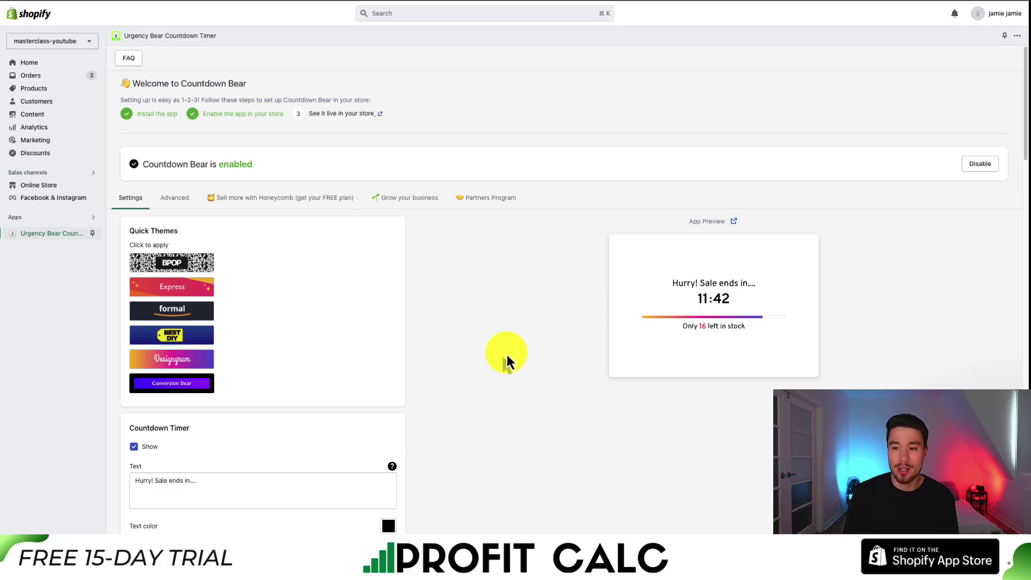
# - View the storefront and open Outdoor Camping Bag from Featured products
pyautogui.click(379, 115)
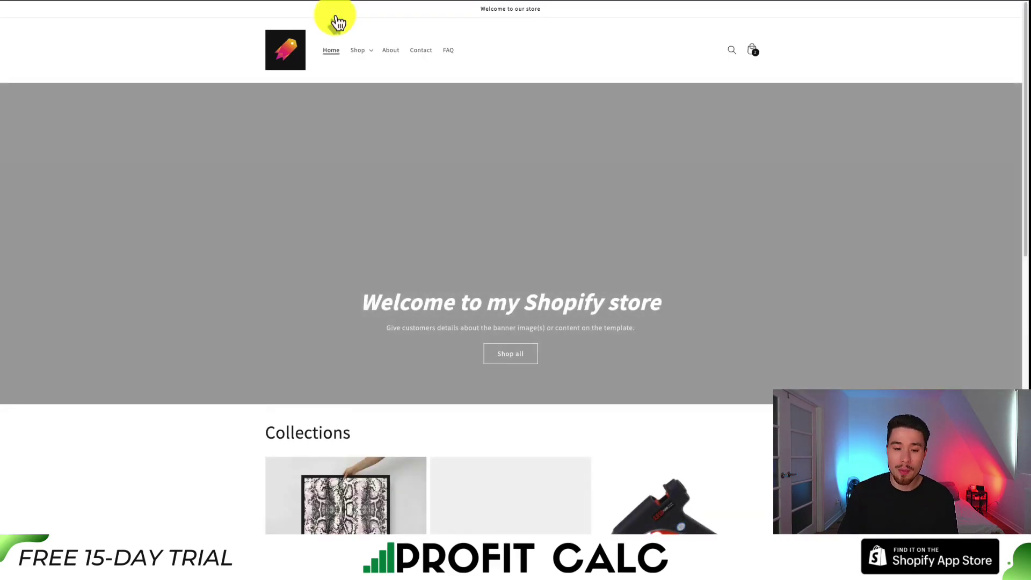
pyautogui.scroll(-1, 298, 196)
pyautogui.scroll(-6, 298, 197)
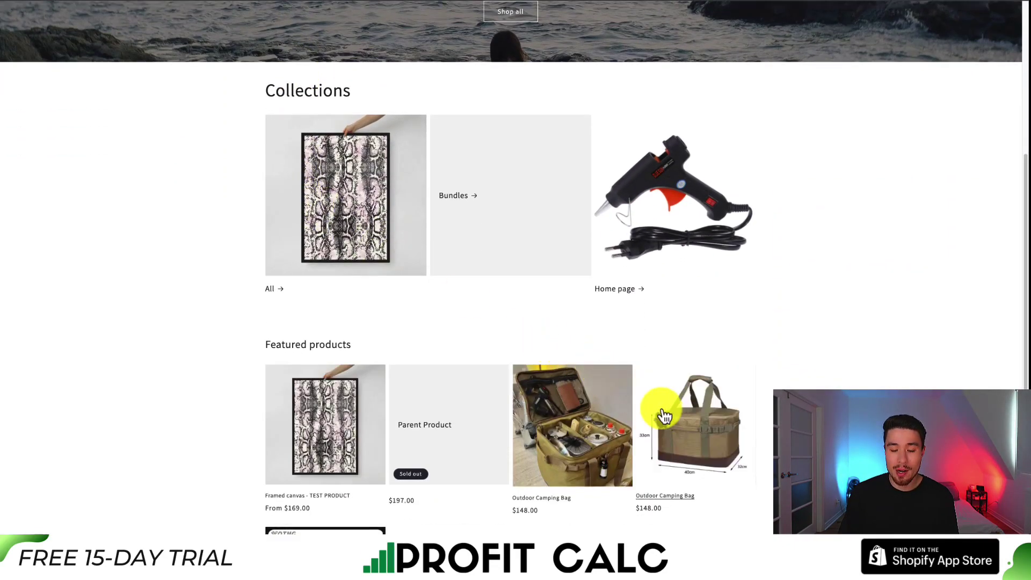
pyautogui.click(680, 424)
pyautogui.scroll(-2, 768, 242)
pyautogui.scroll(2, 767, 234)
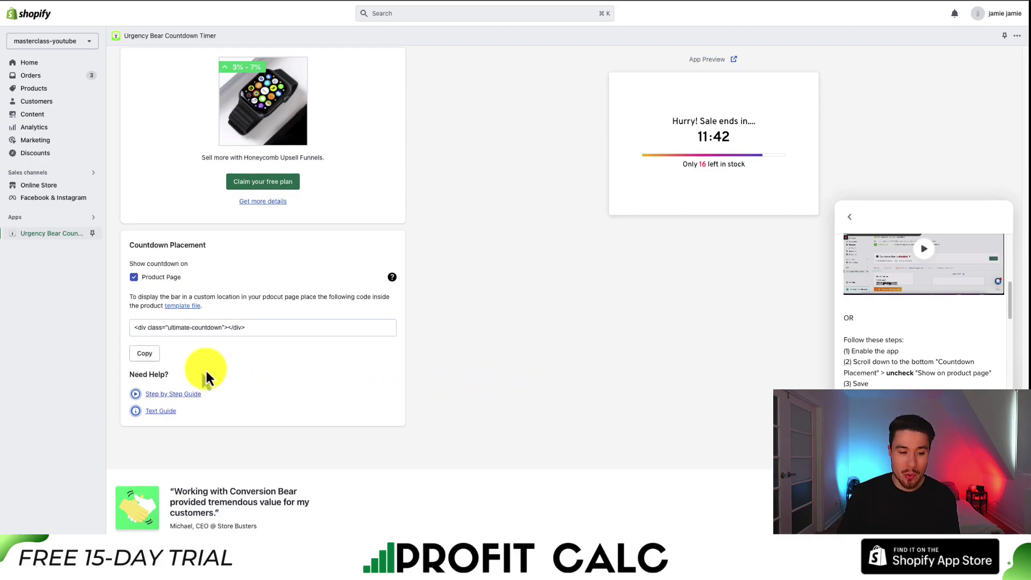
# - Copy the Urgency Bear countdown embed code, uncheck Product Page placement, and go to Online Store themes
pyautogui.click(144, 355)
pyautogui.moveTo(134, 328); pyautogui.dragTo(285, 329)
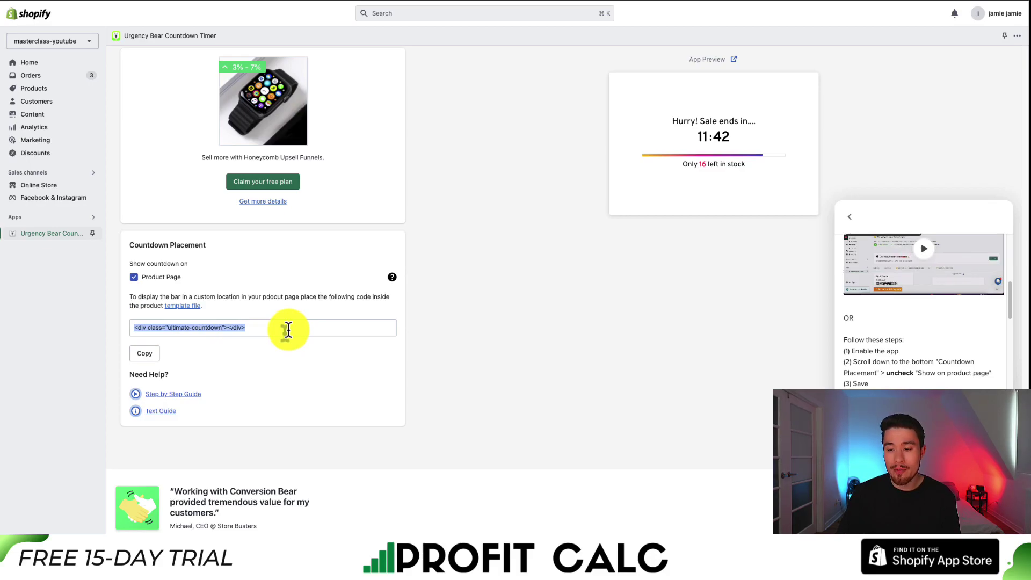
pyautogui.click(134, 278)
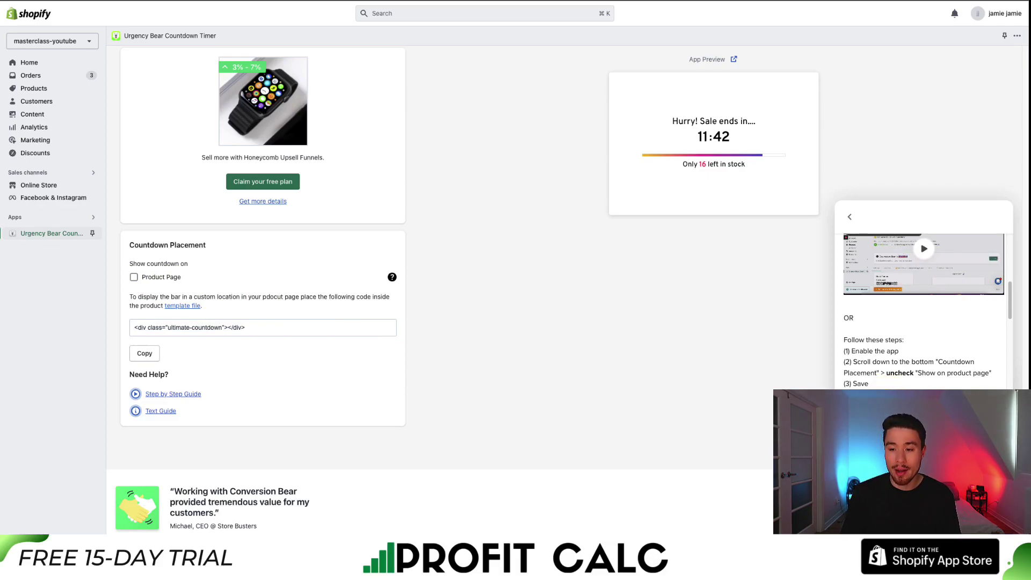
pyautogui.click(39, 185)
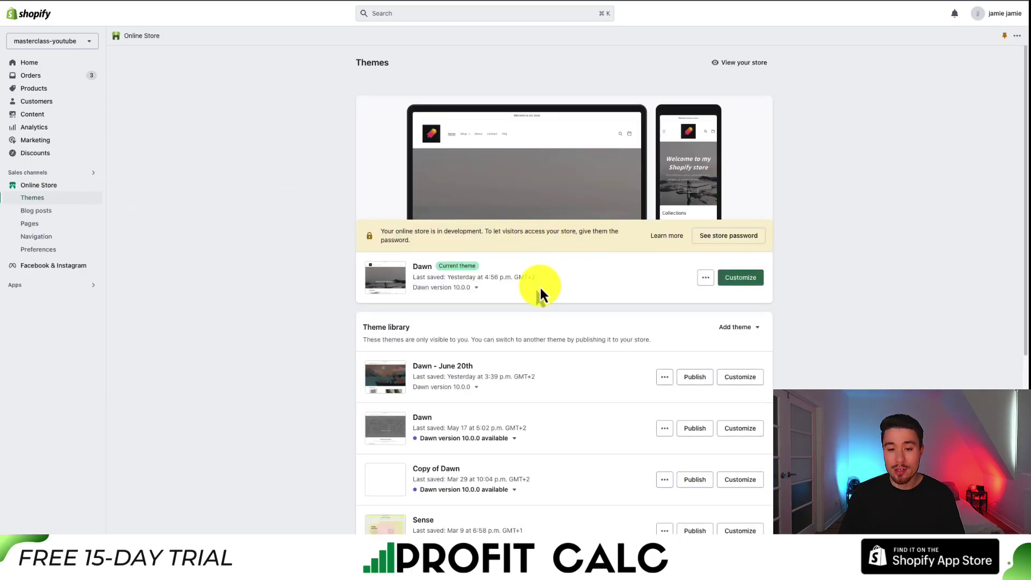
# - Open the Dawn theme editor on the Products > Default product template previewing the Outdoor Camping Bag
pyautogui.click(724, 278)
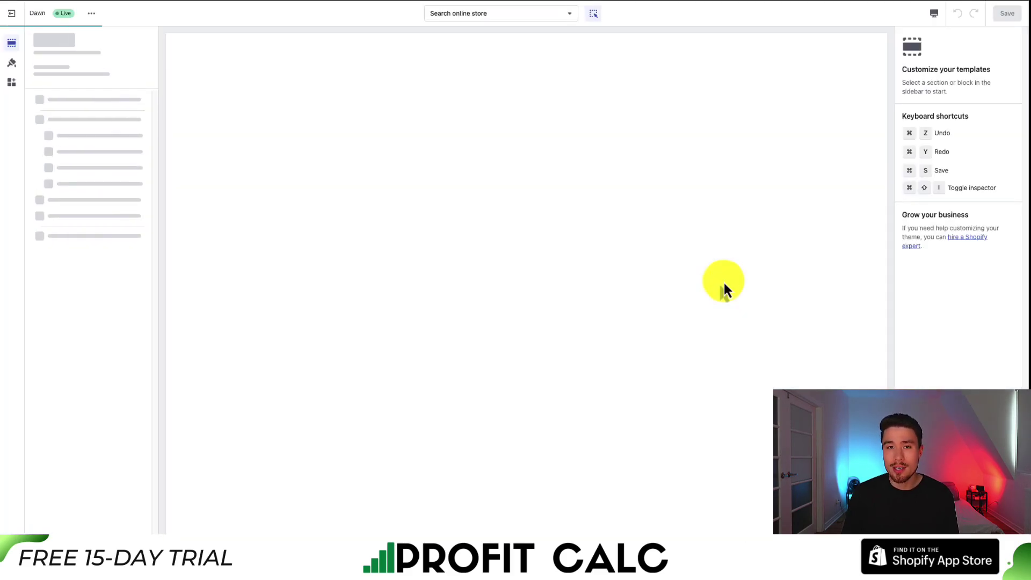
pyautogui.scroll(-3, 724, 283)
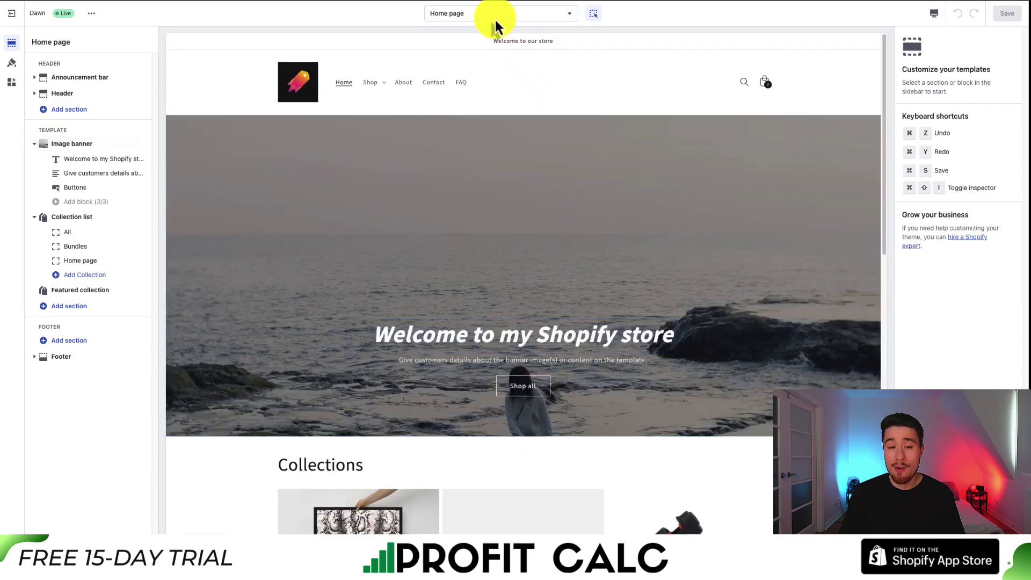
pyautogui.click(497, 21)
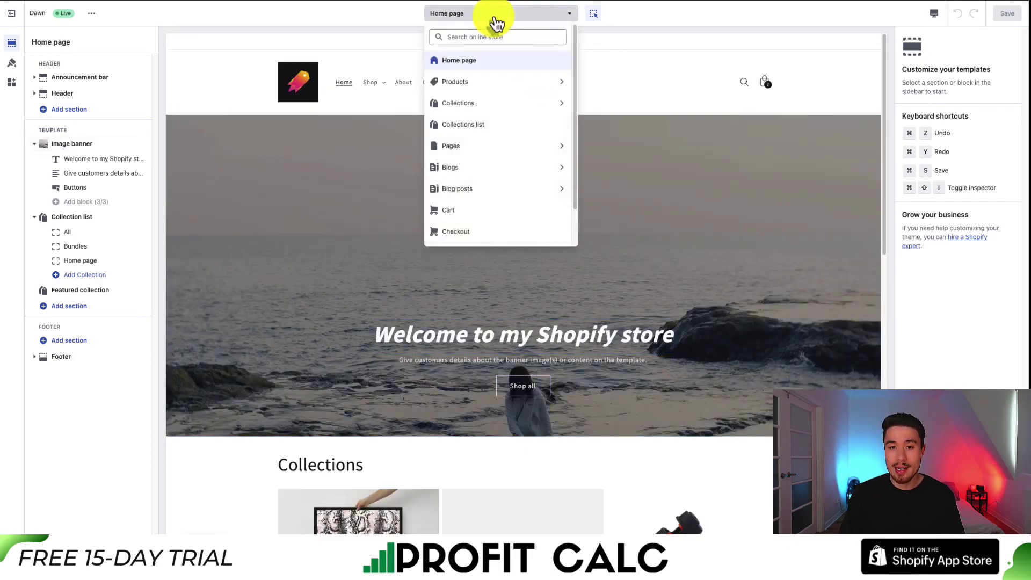
pyautogui.click(463, 83)
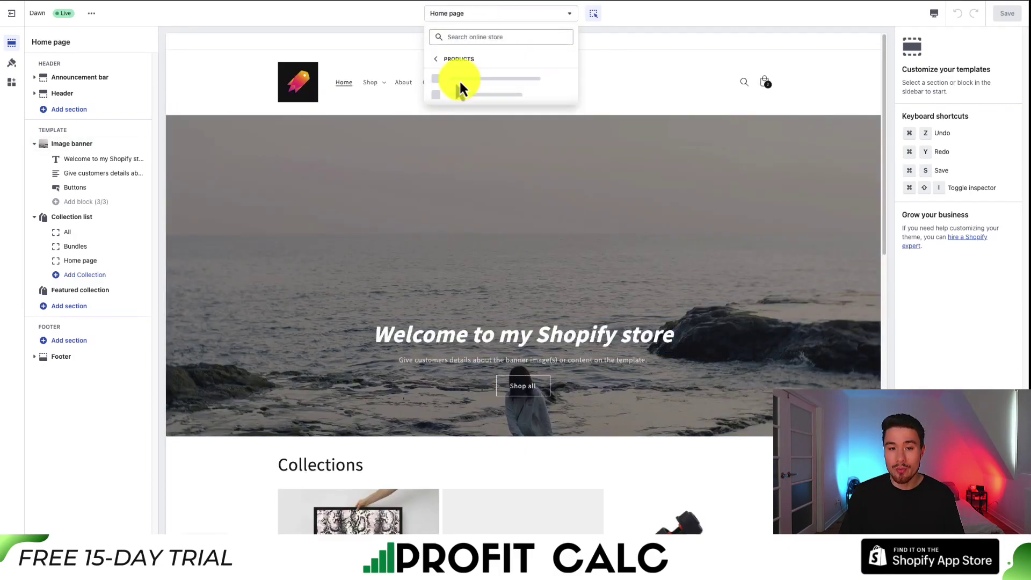
pyautogui.click(460, 86)
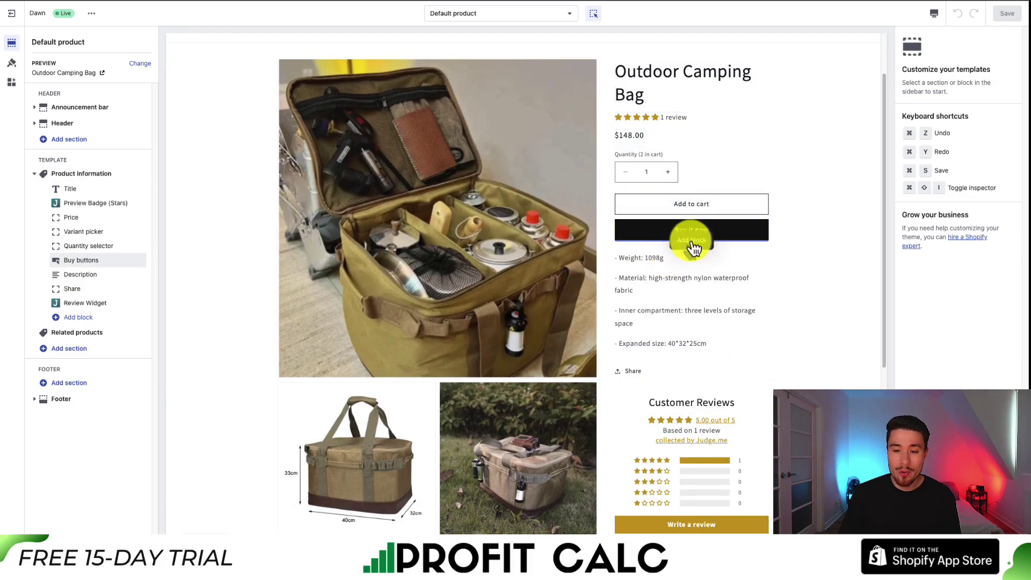
# - Add a Custom liquid block under the Buy buttons with the pasted countdown code and save
pyautogui.click(694, 248)
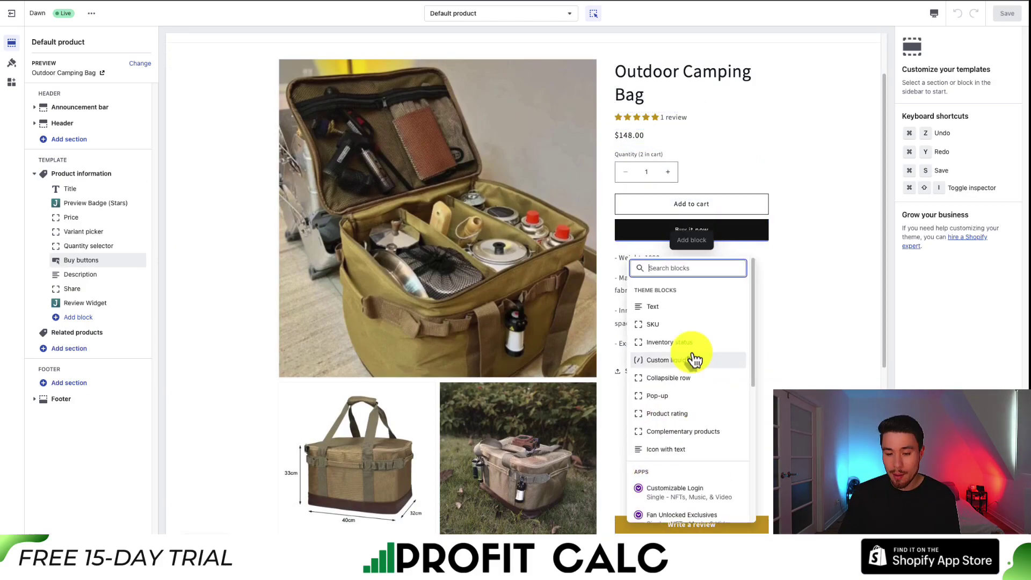
pyautogui.click(692, 357)
pyautogui.click(916, 83)
pyautogui.hotkey('ctrl', 'v')
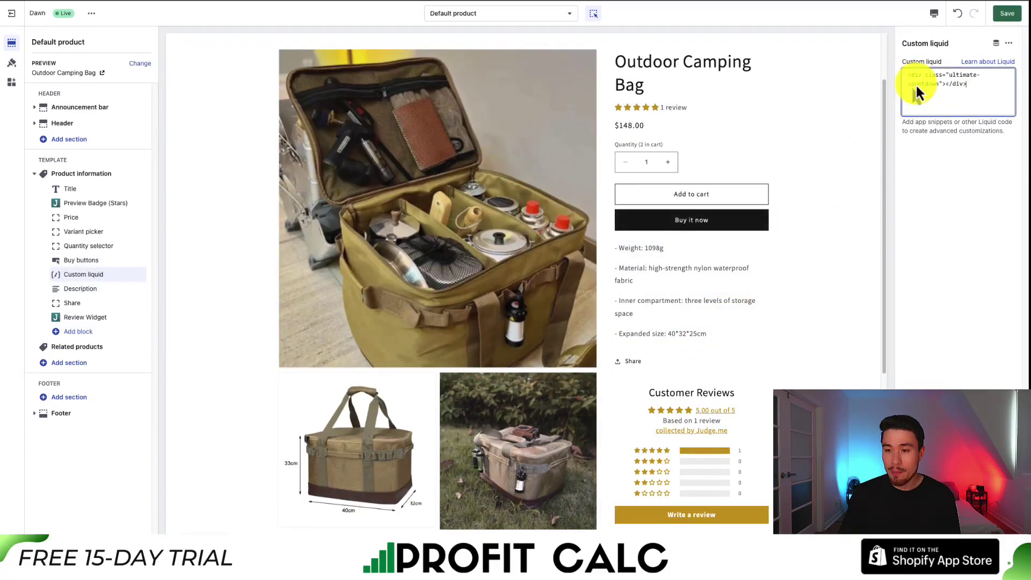
pyautogui.click(998, 17)
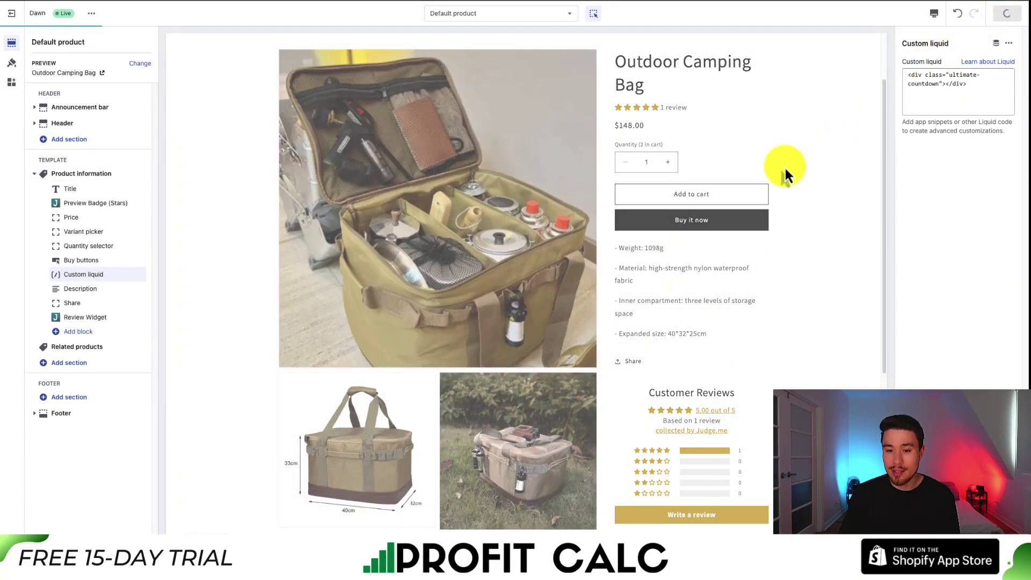
# - Add a second Custom liquid block with the countdown code at the end of Product information and save
pyautogui.click(664, 257)
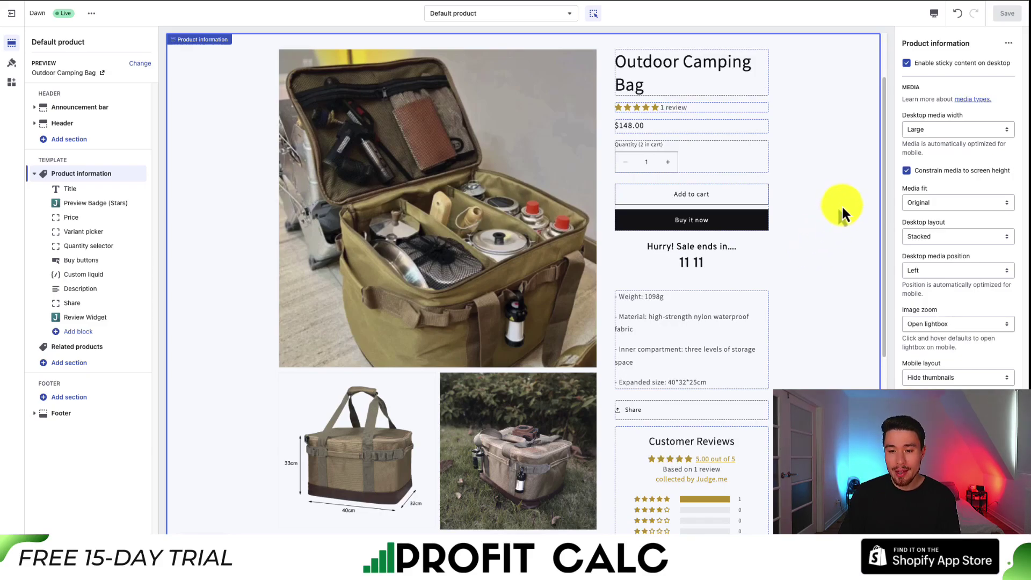
pyautogui.click(693, 223)
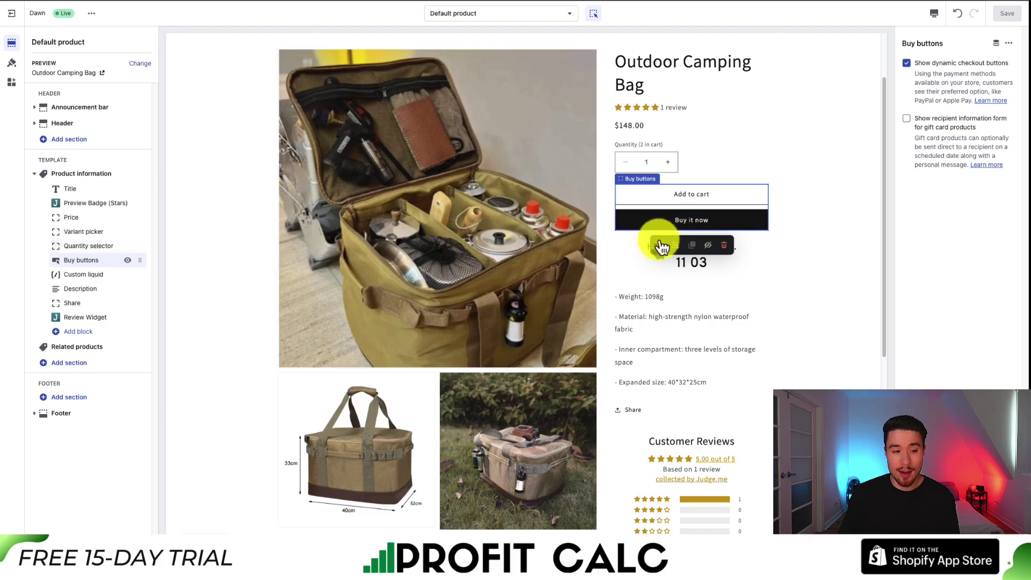
pyautogui.click(74, 333)
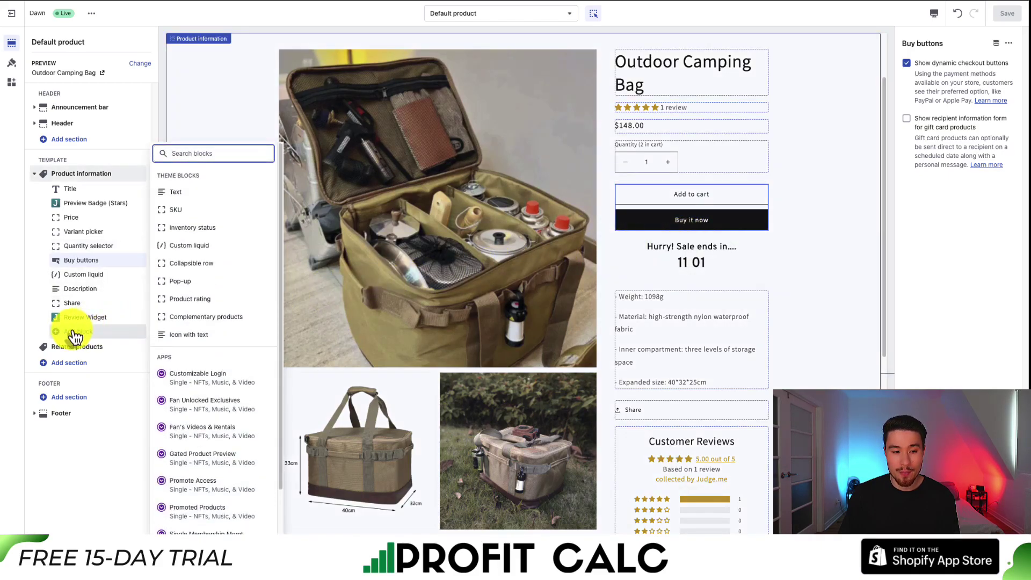
pyautogui.click(230, 250)
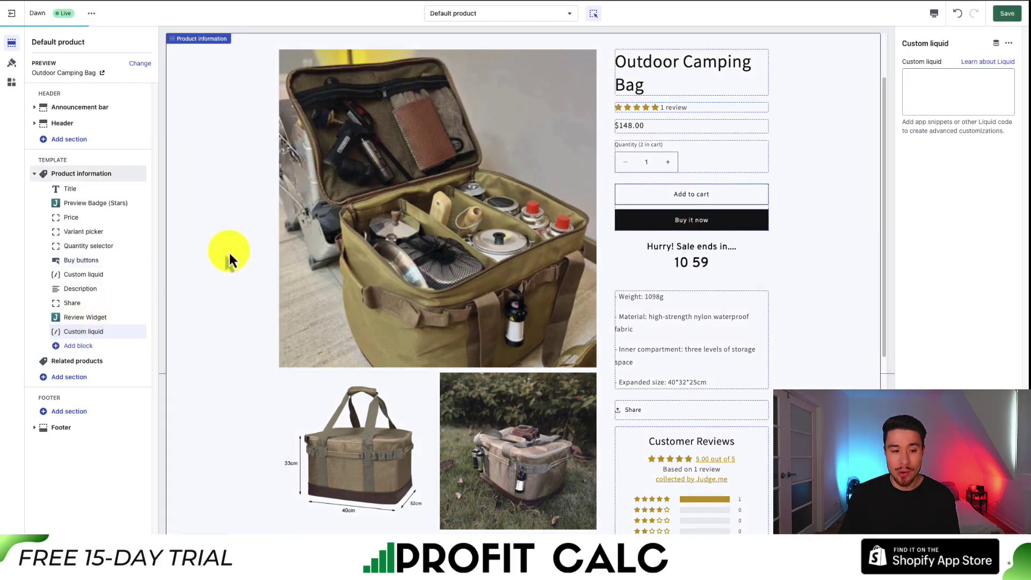
pyautogui.click(925, 90)
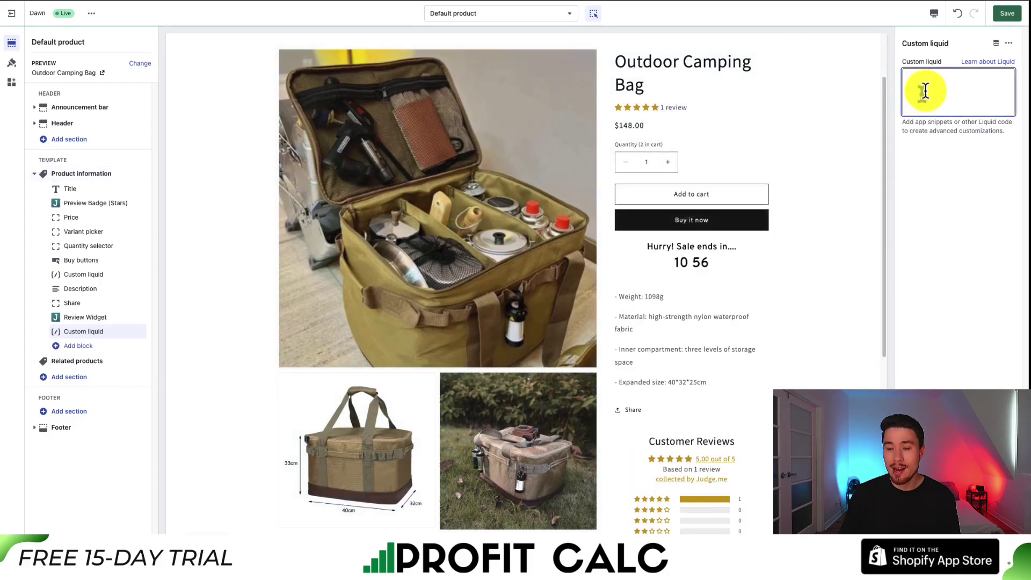
pyautogui.hotkey('ctrl', 'v')
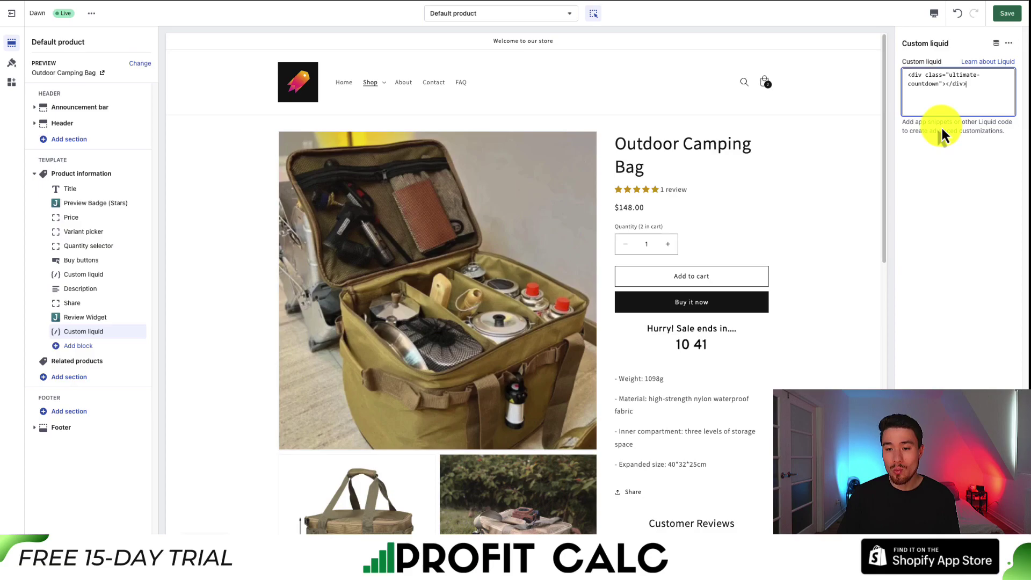
pyautogui.click(995, 16)
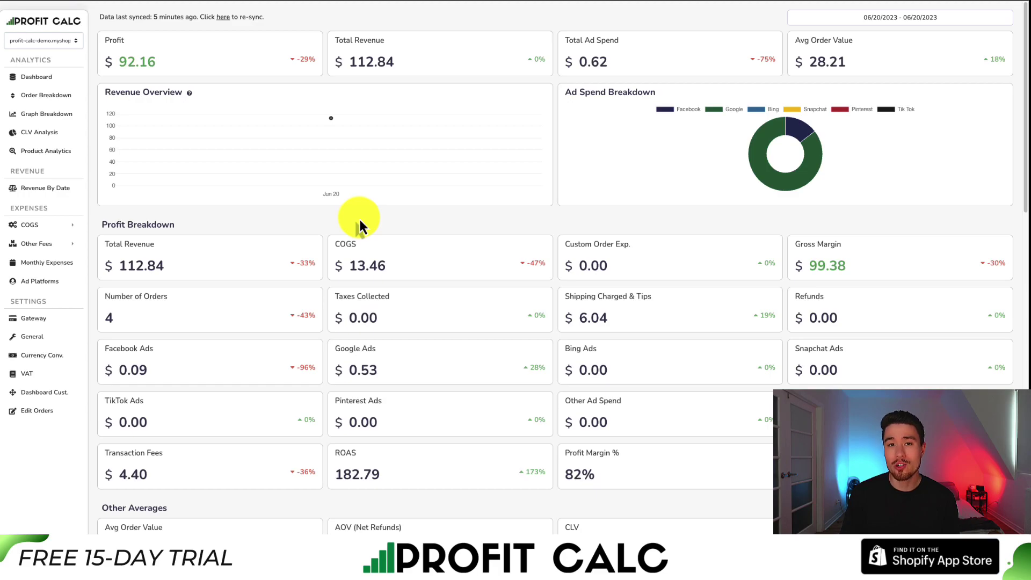
# - Set the Profit Calc date range to 06/14/2023 - 06/20/2023 and review the dashboard cards
pyautogui.click(879, 19)
pyautogui.click(965, 70)
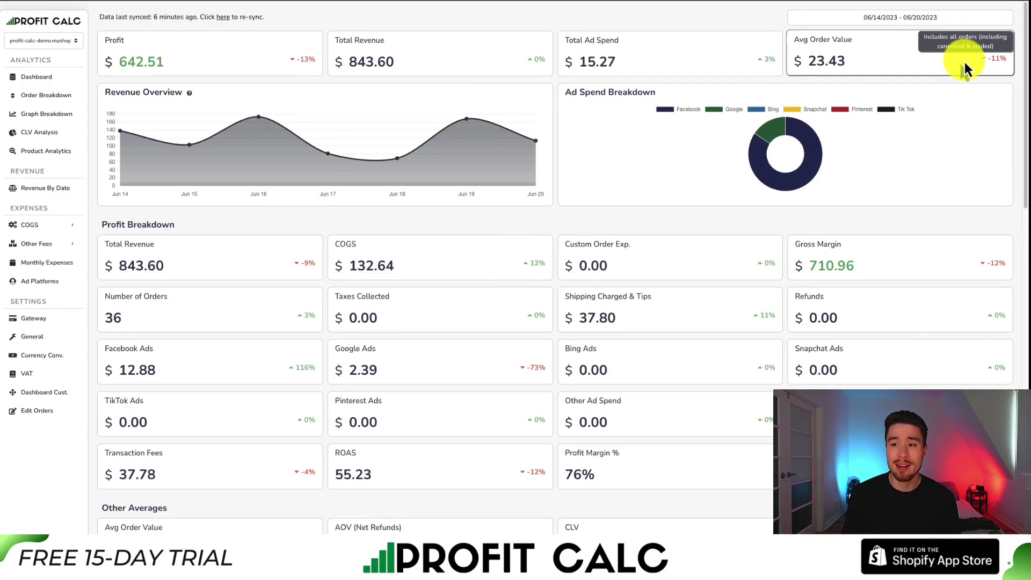
pyautogui.scroll(-5, 1006, 108)
pyautogui.moveTo(1016, 177); pyautogui.dragTo(1026, 97)
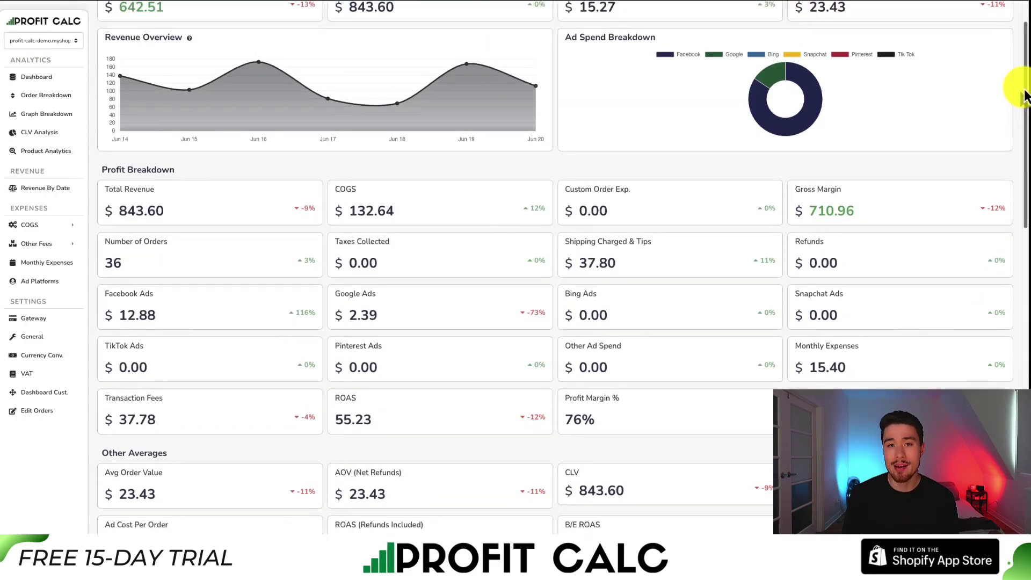
pyautogui.scroll(1, 810, 129)
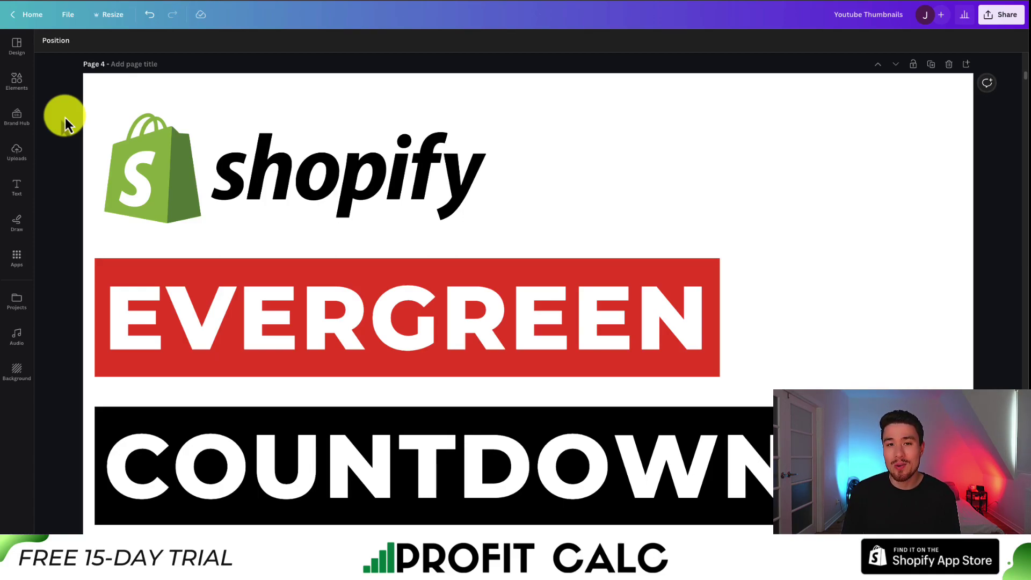
pyautogui.scroll(-1, 46, 119)
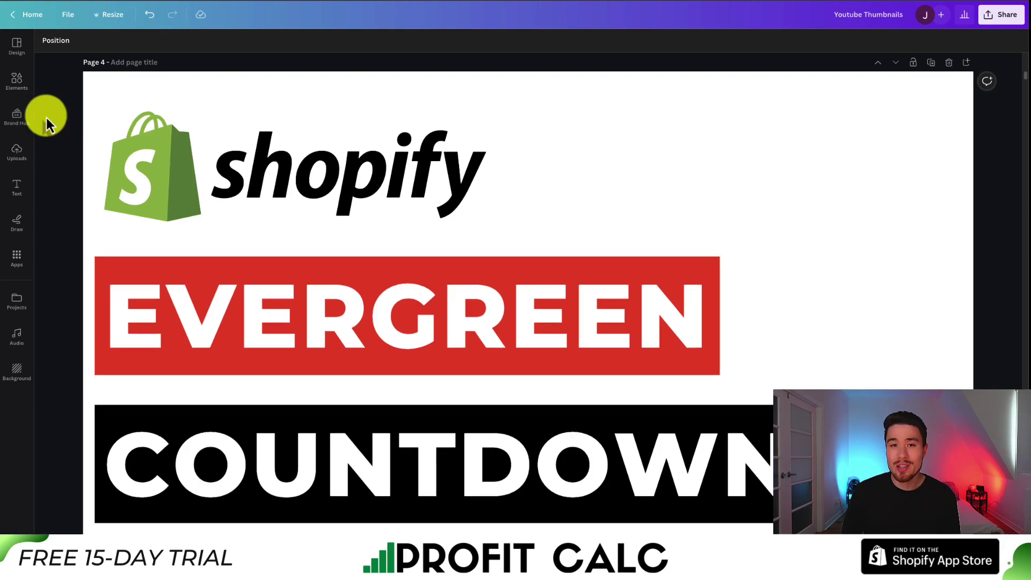